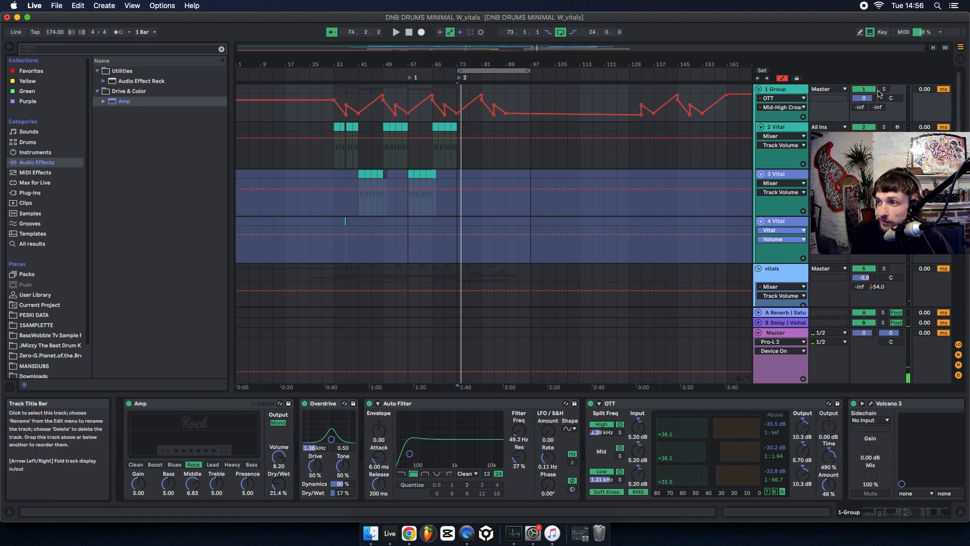
Solo 1 Group, show the end of its effect chain, and switch bx_clipper off and back on during playback to compare.
left_click(883, 89)
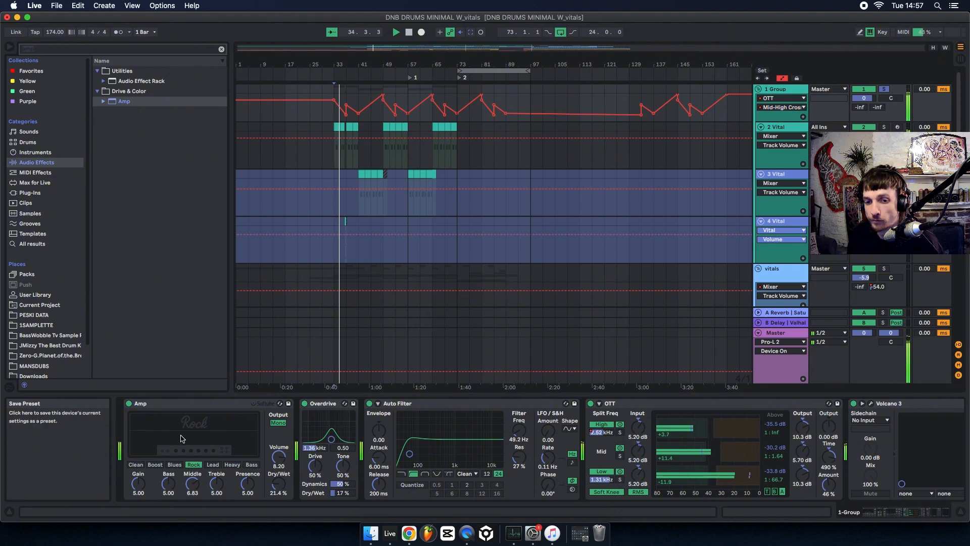
left_click(186, 405)
left_click(895, 513)
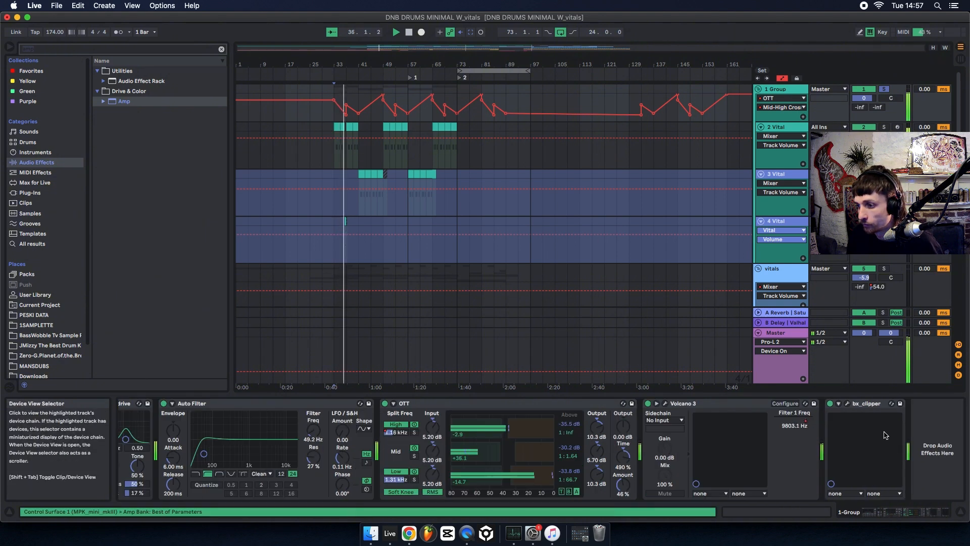
left_click(872, 403, "shift")
left_click(830, 404)
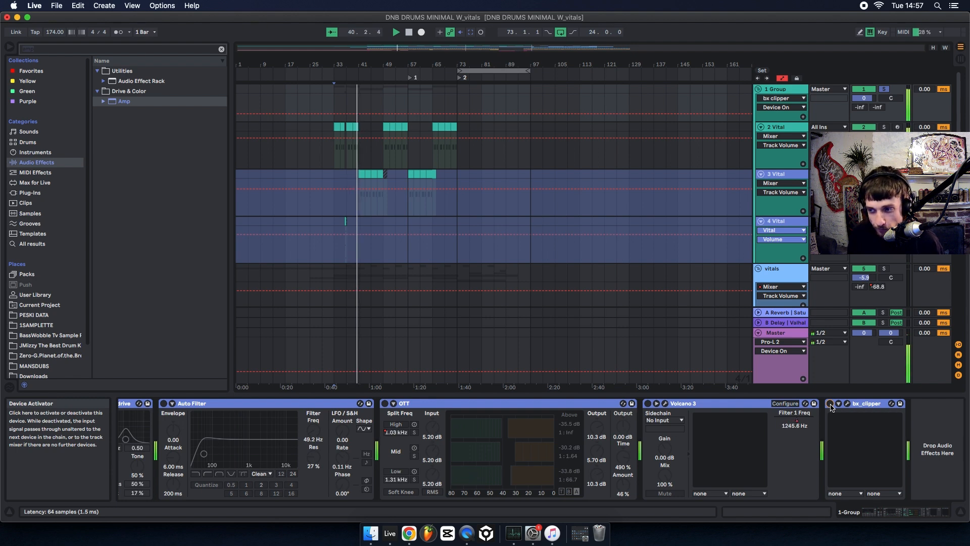
left_click(831, 405)
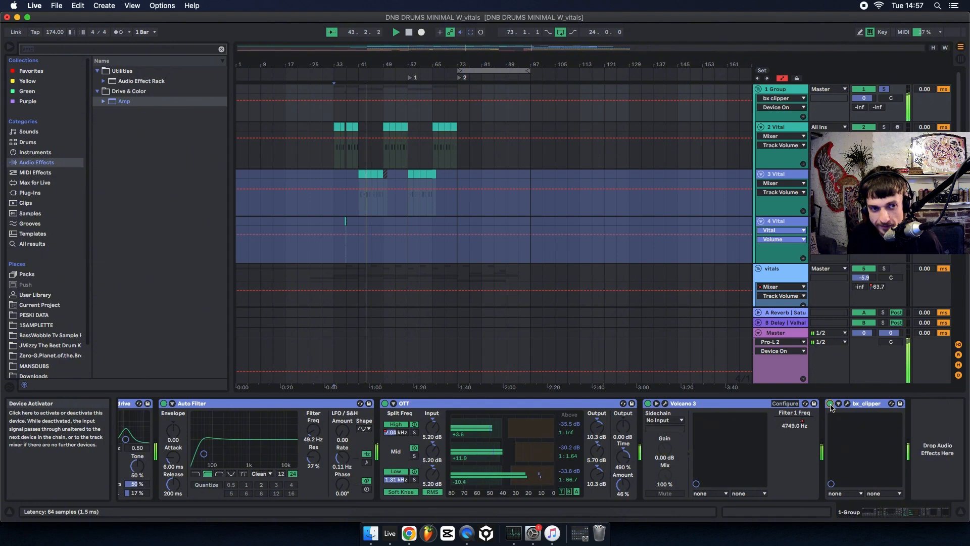
Set the Dry/Wet of the Amp on 1 Group to 25.4 % and restart playback to audition it.
left_click_drag(901, 514, 623, 524)
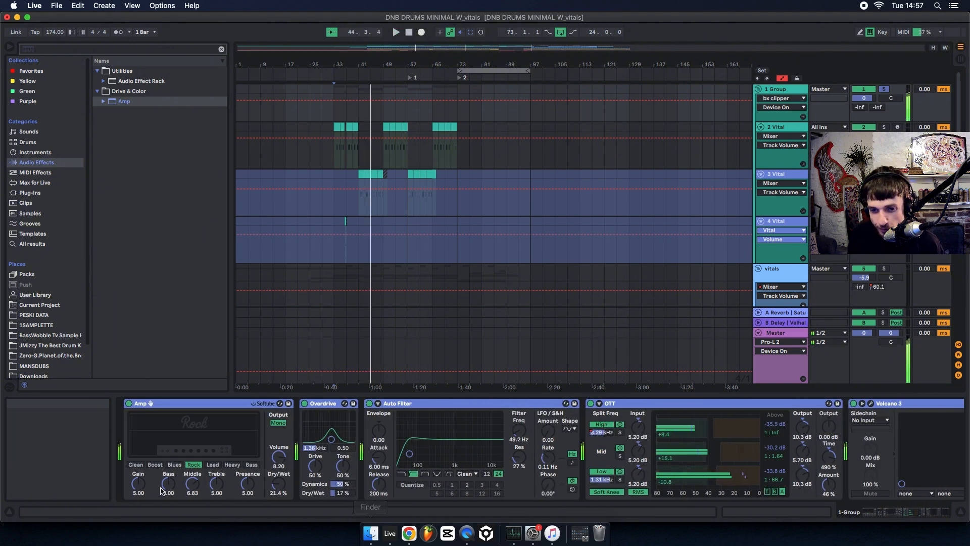
left_click_drag(279, 483, 278, 454)
key("space")
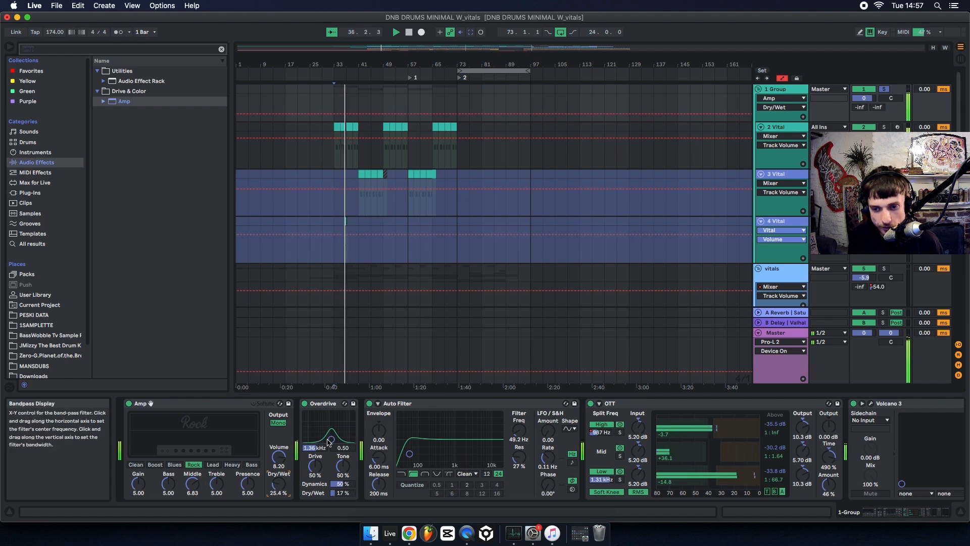
key("space")
key("space")
Set the Overdrive band-pass filter to 2.21 kHz with a bandwidth of 4.40 and replay the section.
mouse_move(332, 440)
left_mouse_down()
mouse_move(344, 415)
mouse_move(335, 428)
left_mouse_up()
key("space")
key("space")
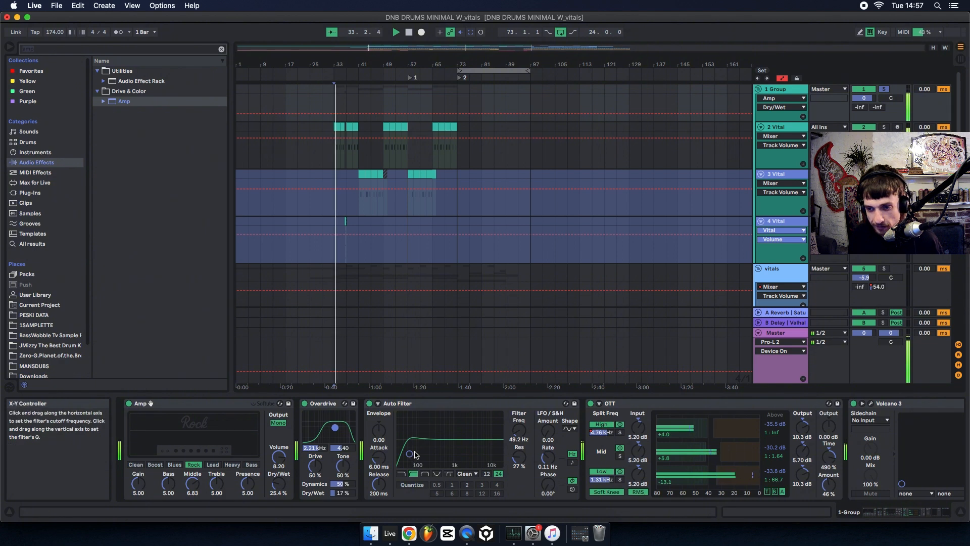
Set the Auto Filter resonance to 55 % and draw frequency automation on 1 Group with peaks at bars 33 and 49, auditioning the result.
left_click_drag(409, 454, 445, 443)
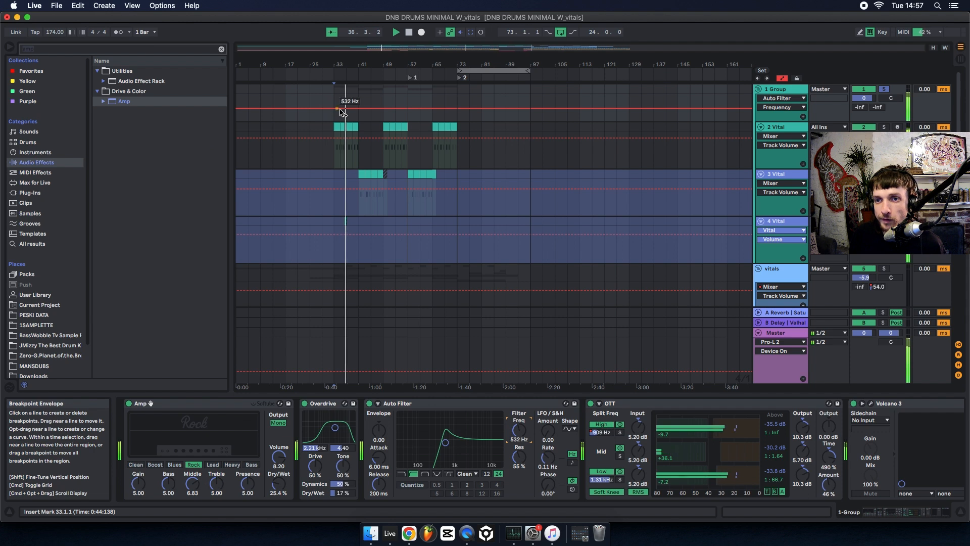
left_click(317, 108)
mouse_move(335, 108)
left_mouse_down()
mouse_move(334, 97)
mouse_move(335, 115)
mouse_move(346, 110)
left_mouse_up()
left_click_drag(392, 108, 420, 120)
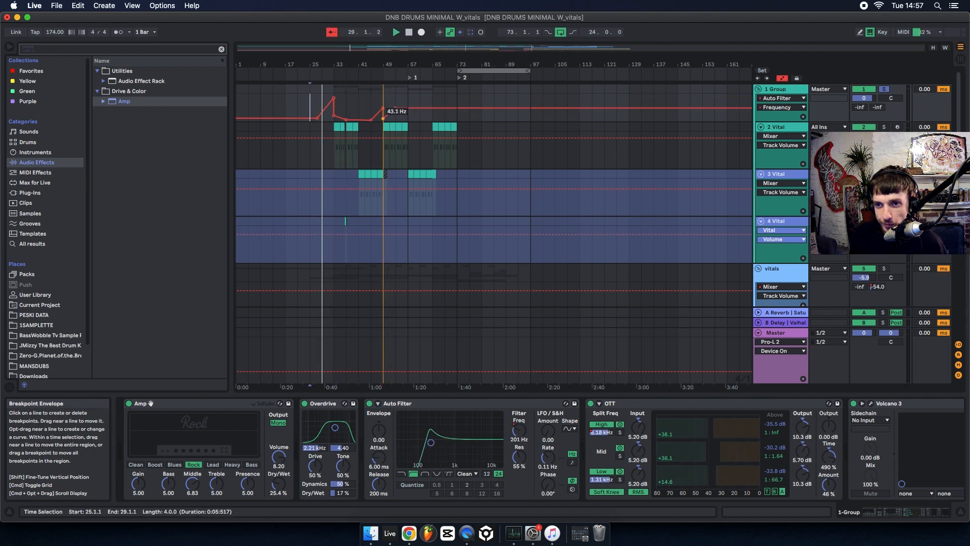
left_click(420, 107)
key("space")
key("space")
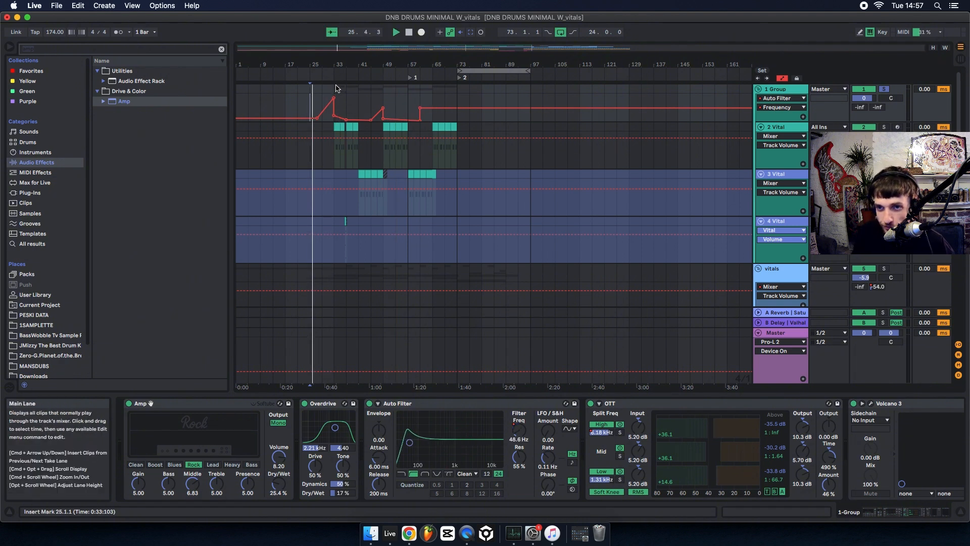
left_click(337, 139)
key("space")
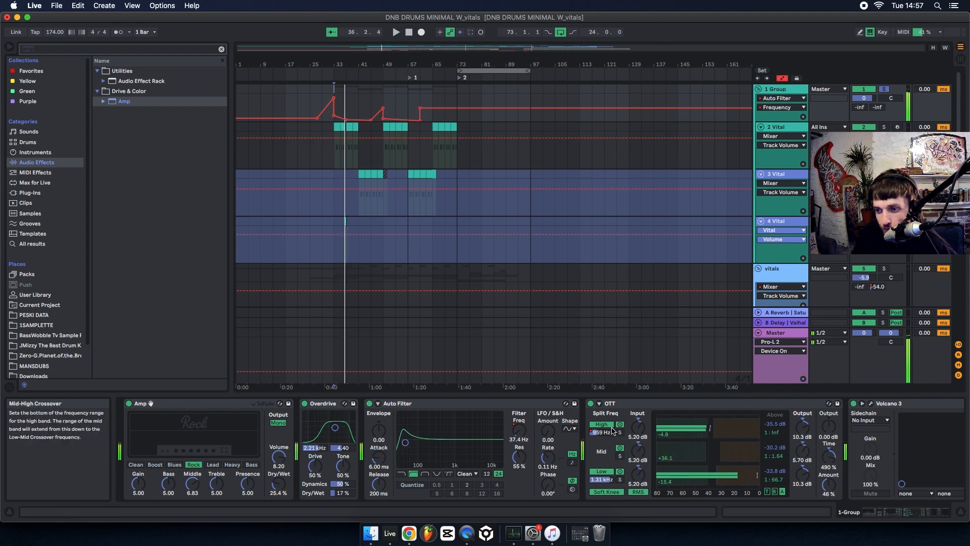
Review the OTT Mid-High Crossover automation while playing from bar 49, and display the Volcano 3 Filter 1 Freq automation.
left_click(600, 433)
key("space")
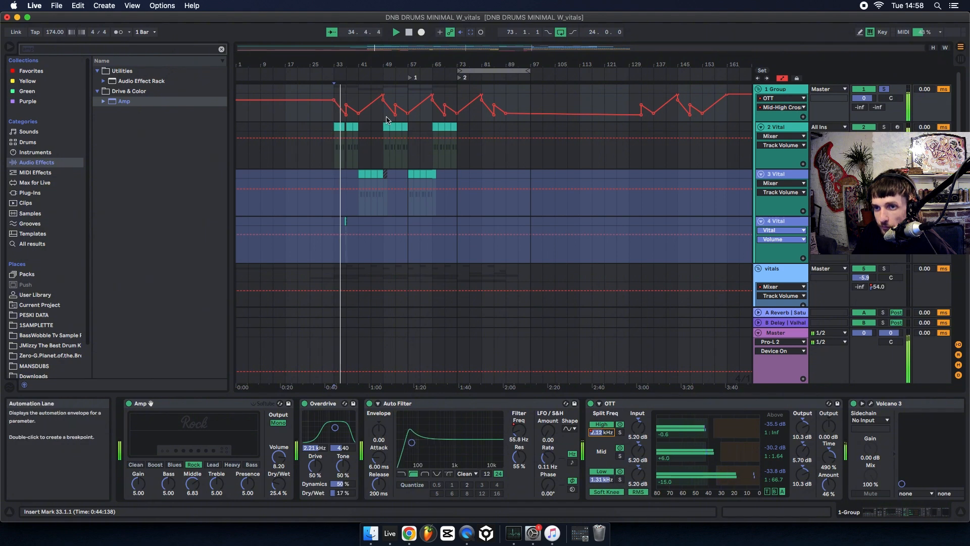
left_click(384, 116)
key("space")
key("space")
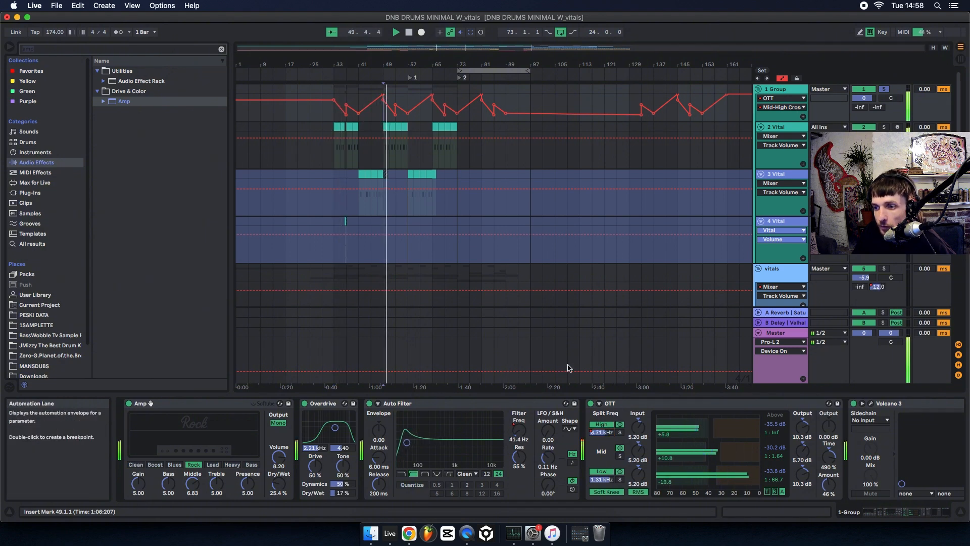
left_click(897, 509)
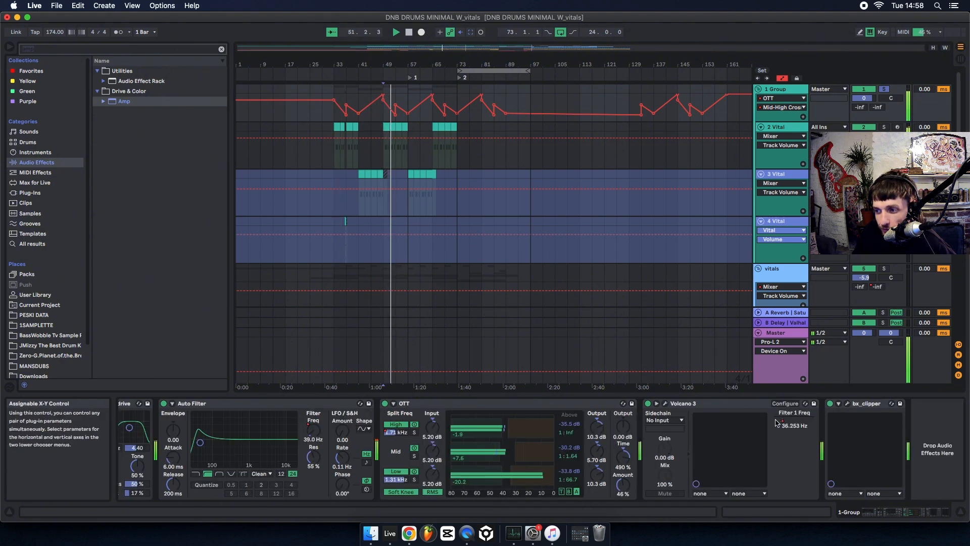
left_click(788, 424)
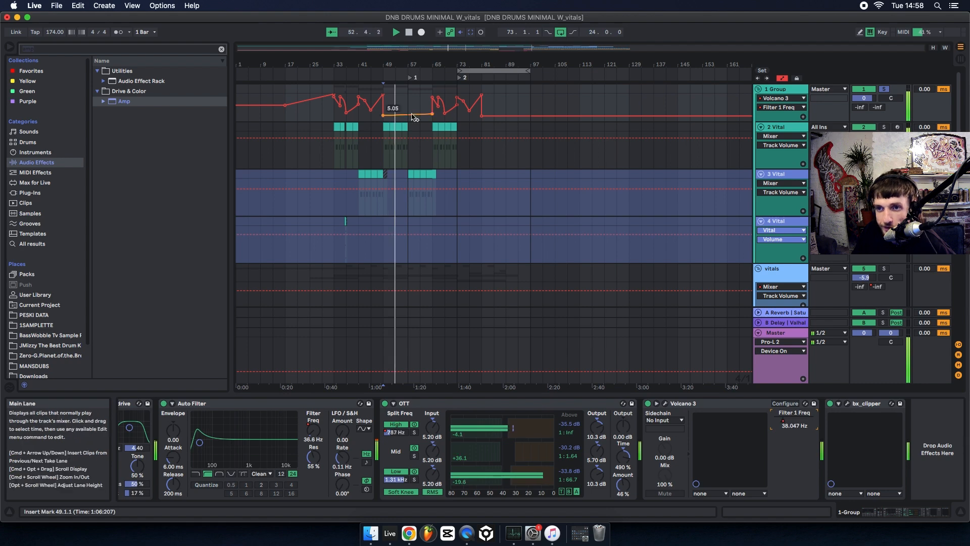
Show the vitals group's effect chain and inspect its bx_clipper plug-in window during playback before closing it.
scroll(661, 217, "down", 5)
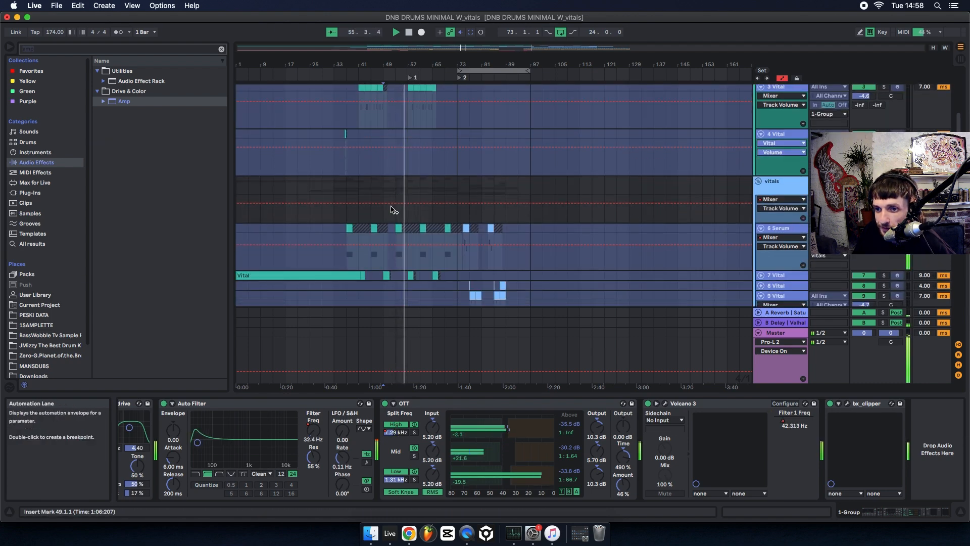
left_click(391, 184)
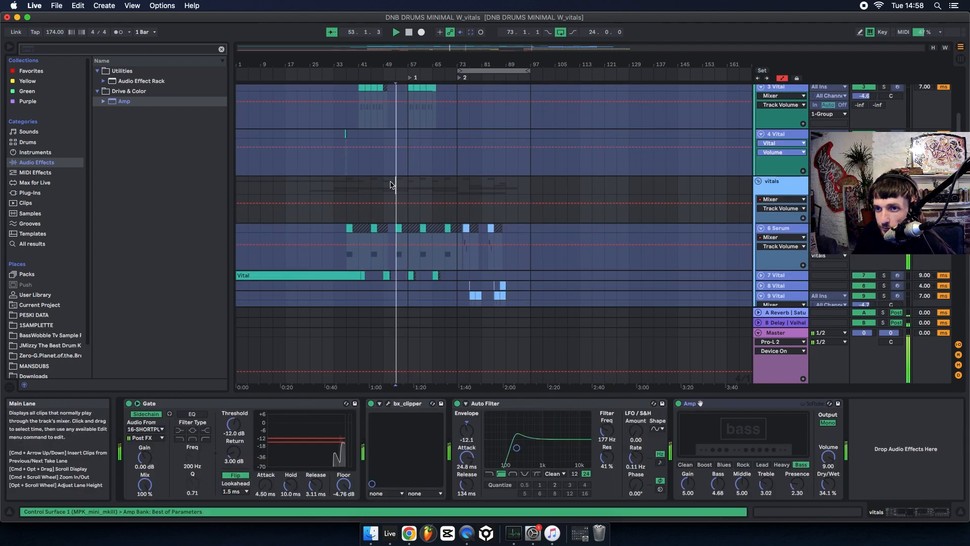
left_click(779, 190)
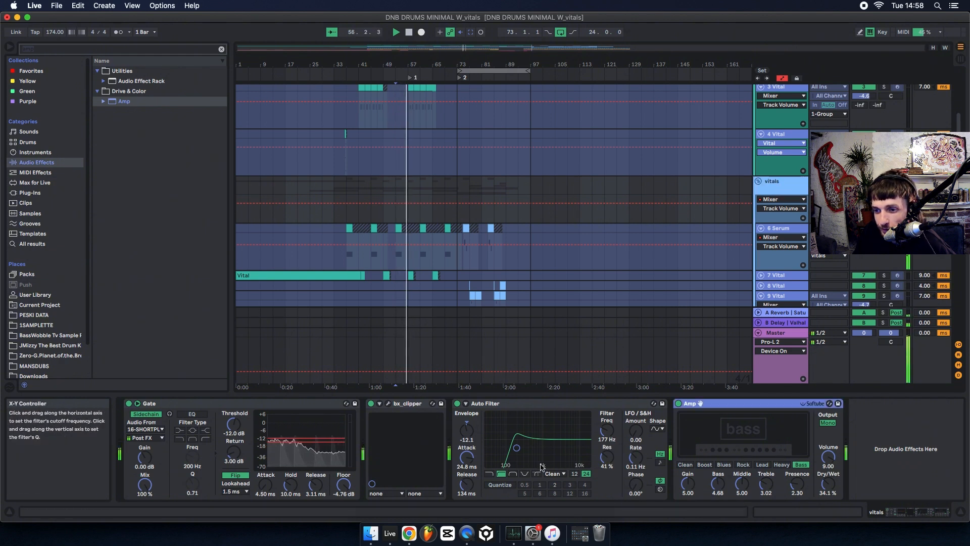
key("space")
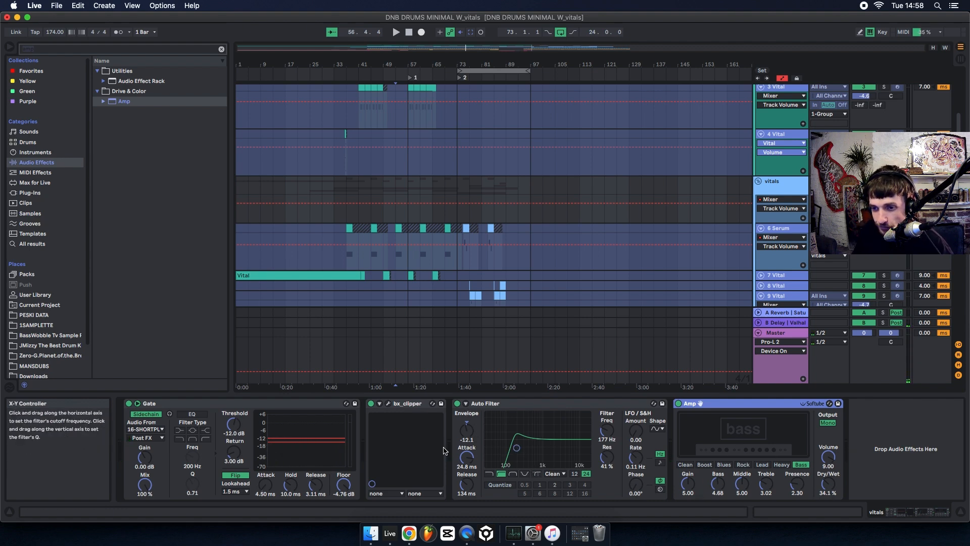
left_click(388, 403)
key("space")
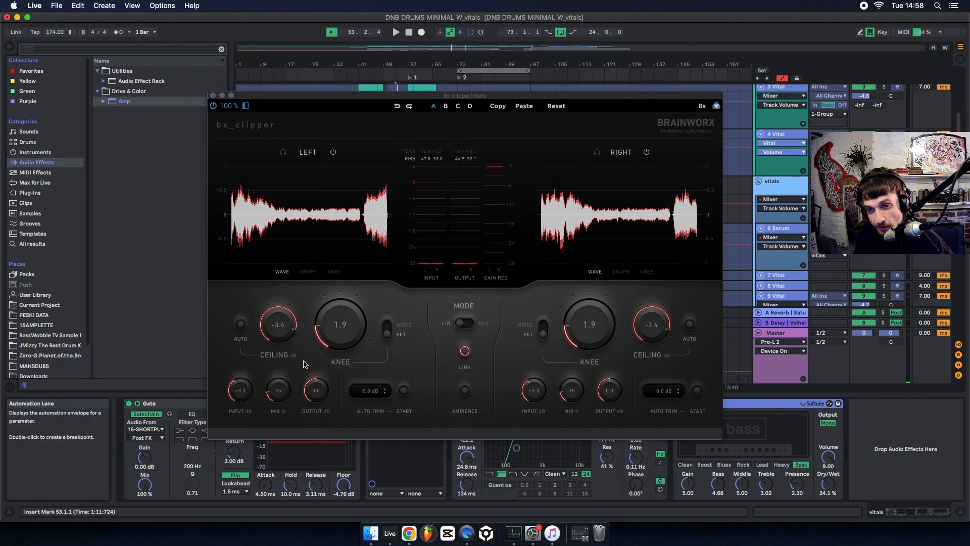
left_click(212, 95)
Show the drums group's effect chain during playback and mute the vitals group.
scroll(729, 232, "down", 5)
key("space")
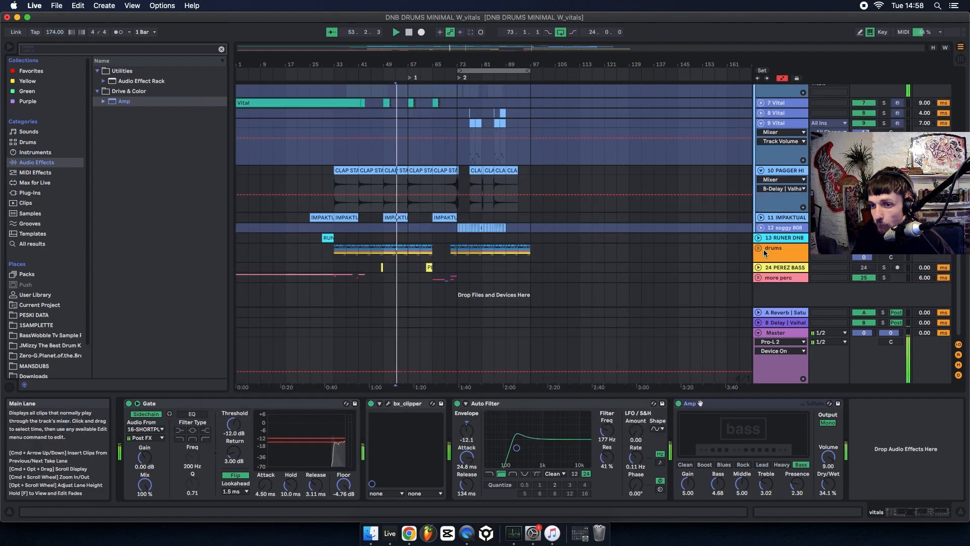
left_click(777, 259)
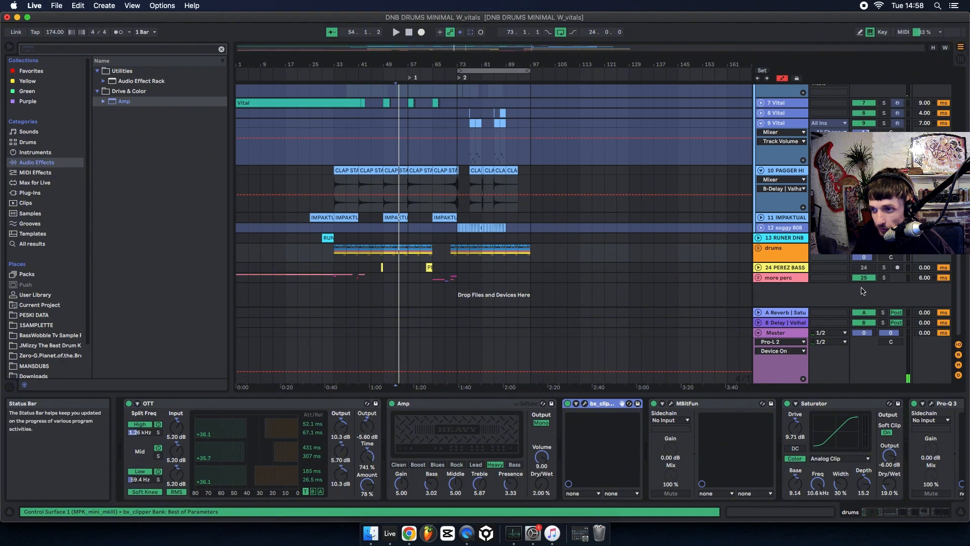
key("space")
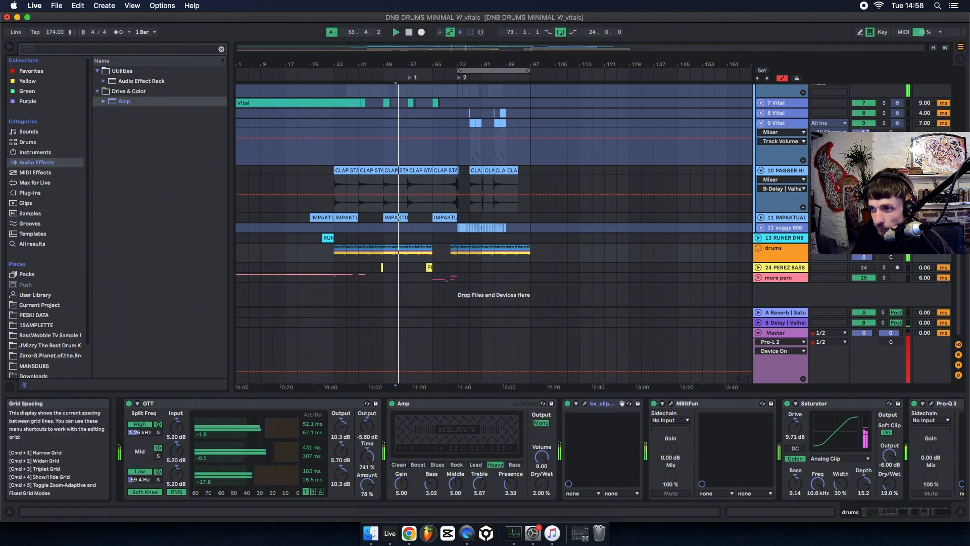
scroll(495, 202, "up", 5)
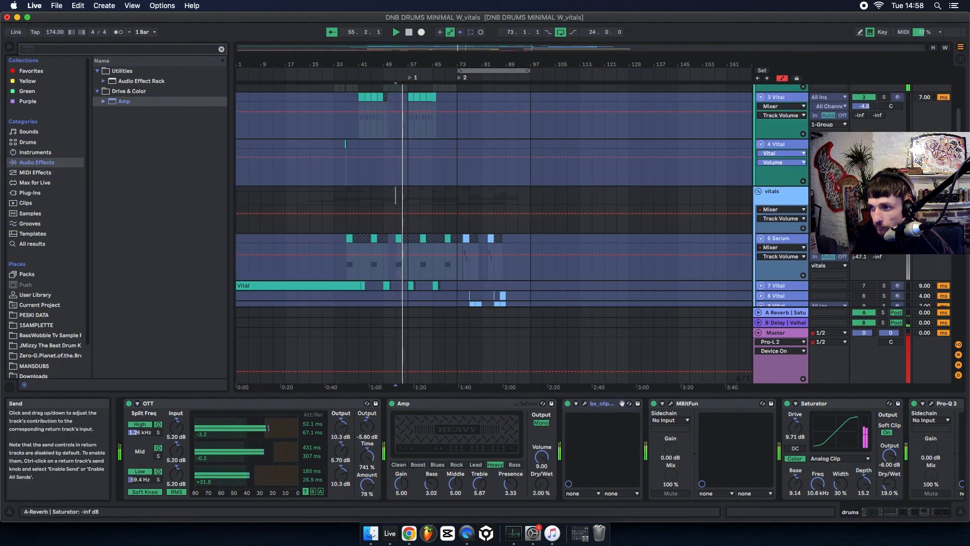
scroll(494, 202, "up", 2)
scroll(783, 259, "down", 8)
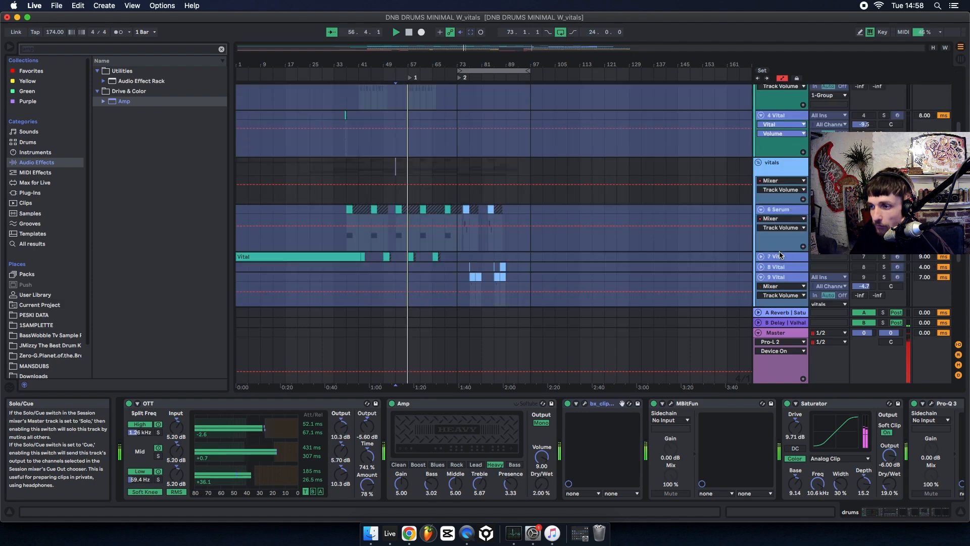
Play the drums from bar 33 and set the Amount of the drums group's OTT to 80 %.
left_click(334, 252)
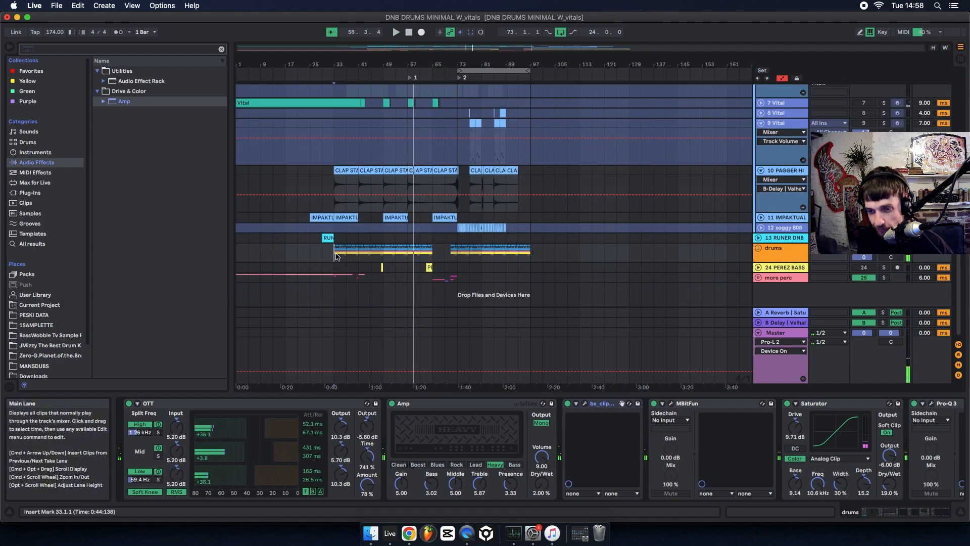
key("space")
key("space")
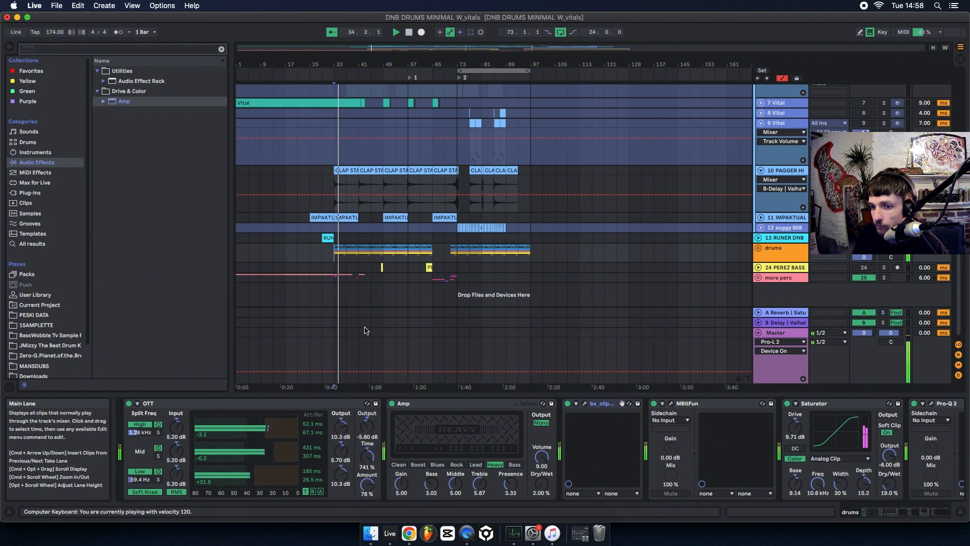
double_click(761, 257)
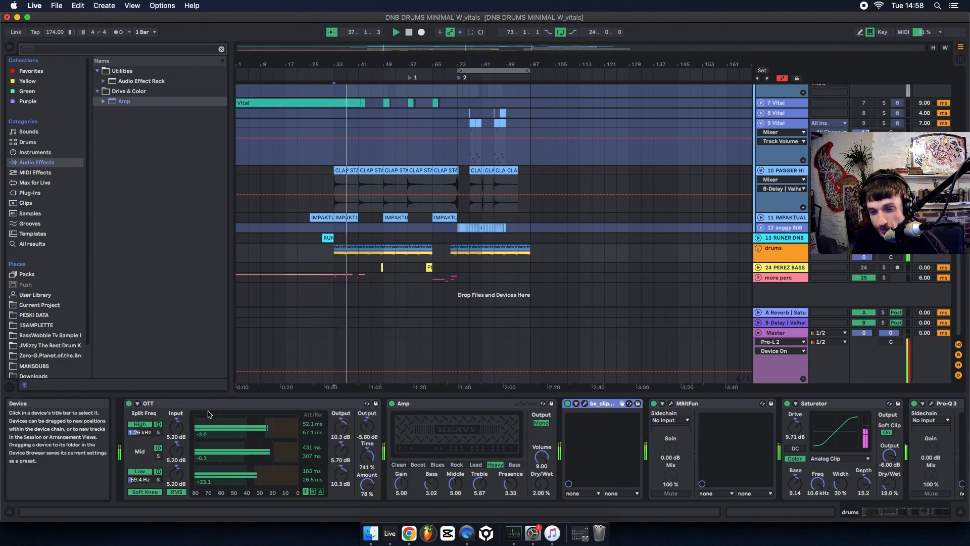
left_click_drag(370, 490, 370, 494)
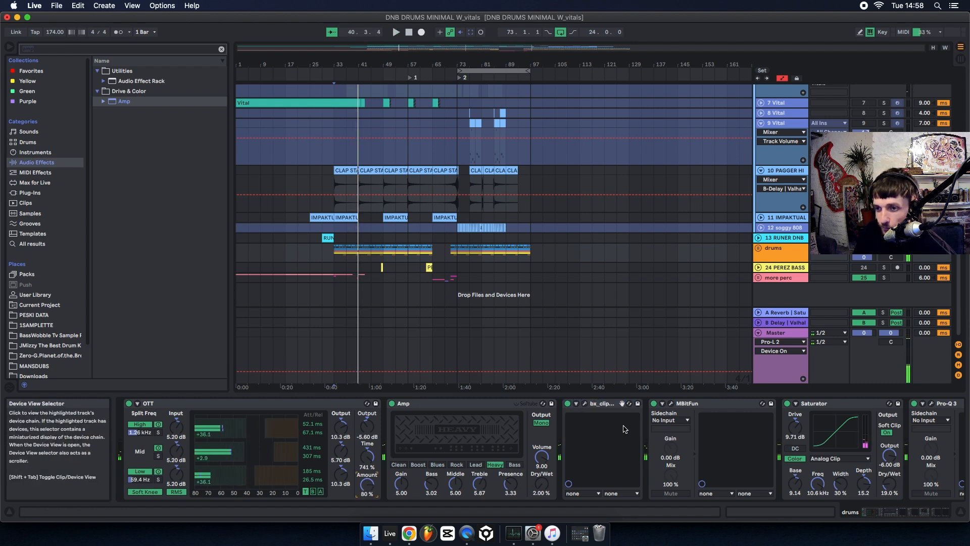
Unfold the drums group, show the 19 PERC REC track's devices, and switch Air2 off and back on during playback to compare.
left_click(758, 248)
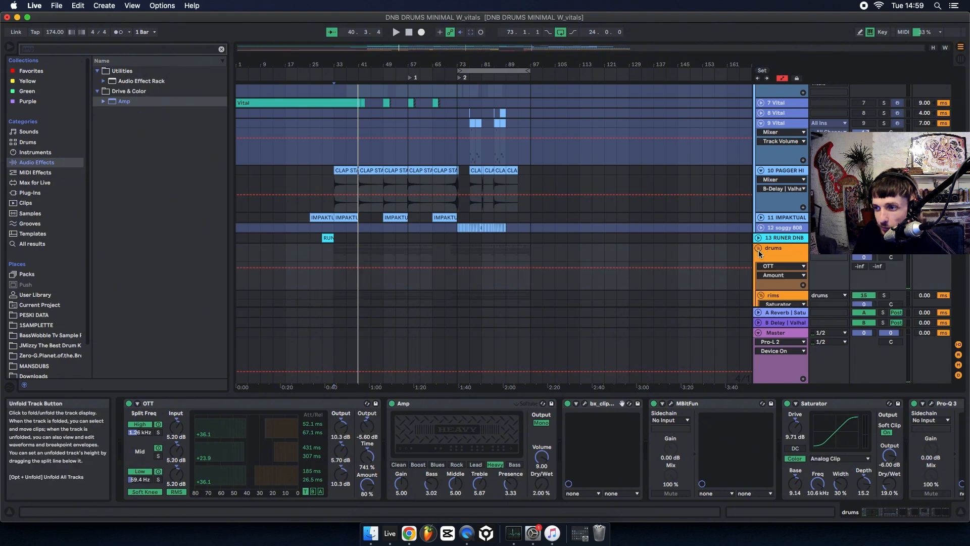
scroll(774, 272, "down", 10)
scroll(774, 271, "down", 5)
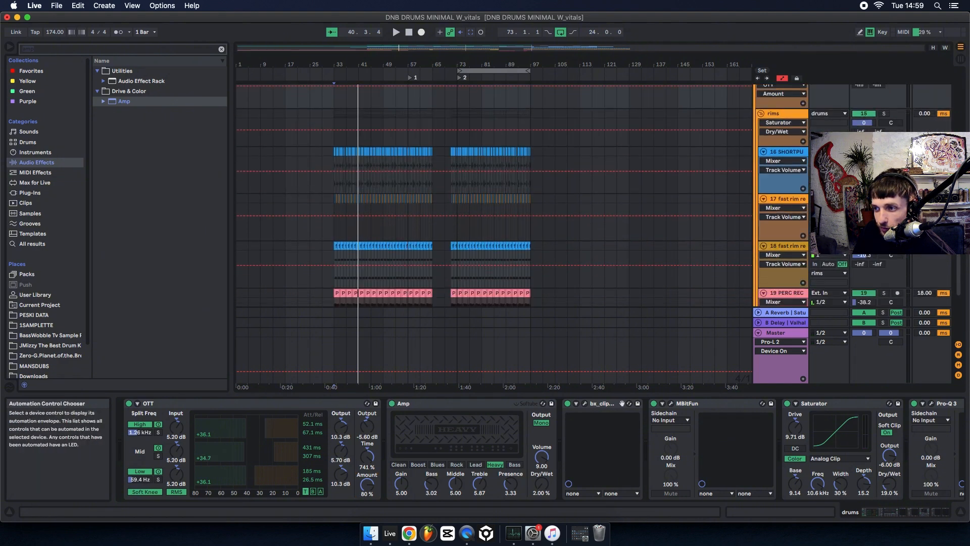
scroll(775, 212, "up", 3)
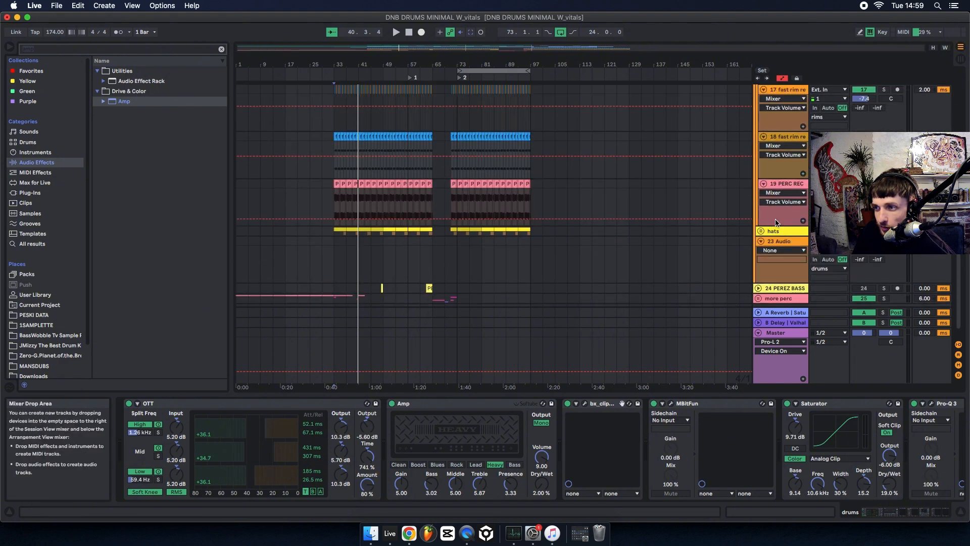
scroll(781, 163, "down", 1)
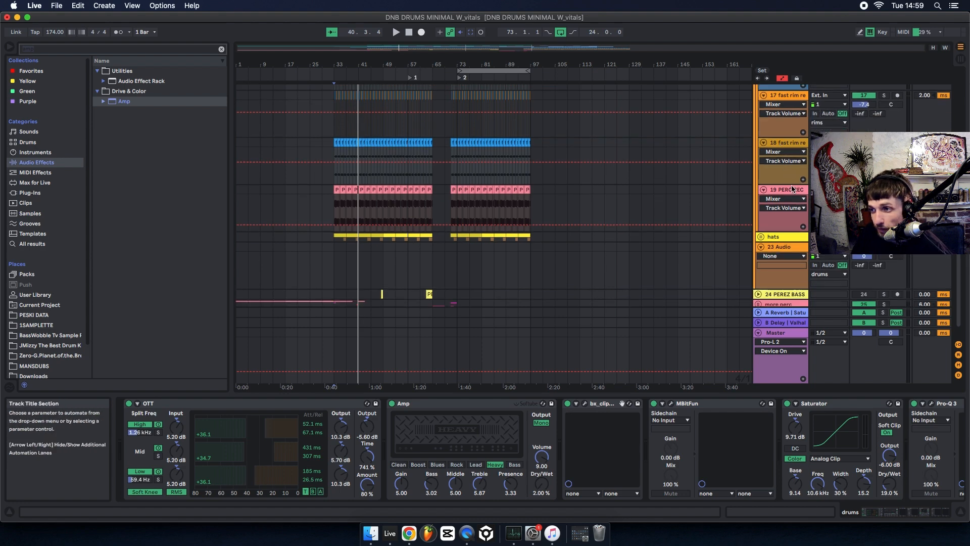
left_click(789, 190)
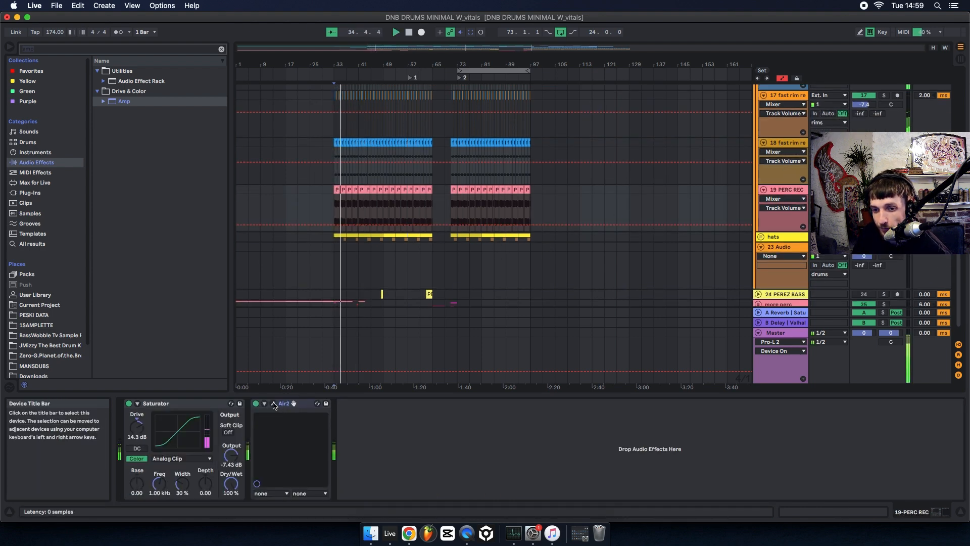
left_click(257, 406)
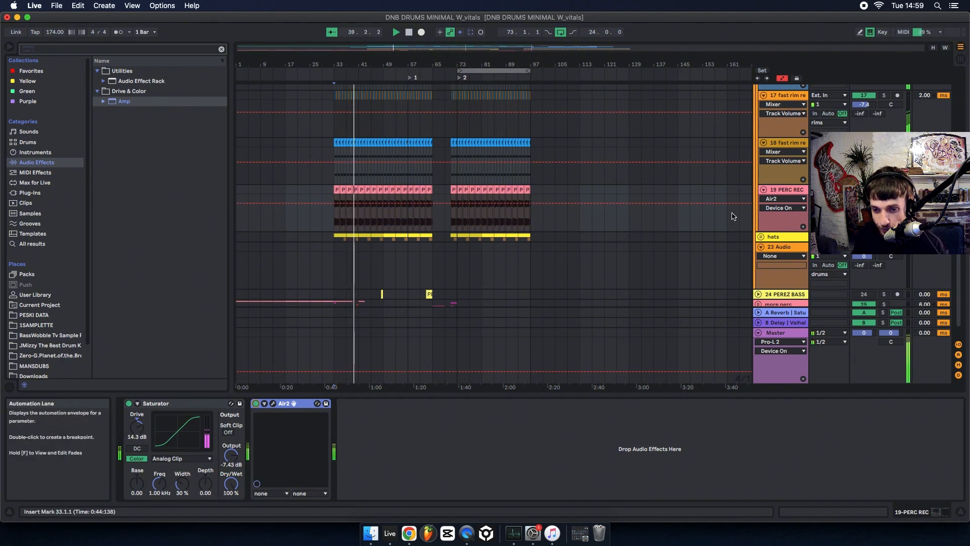
scroll(758, 223, "down", 2)
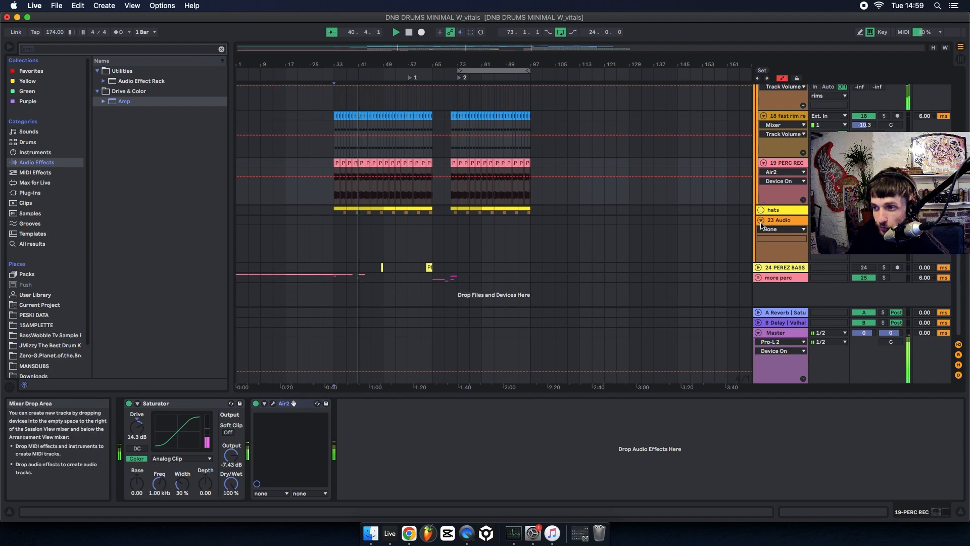
Stop playback and play the drums again from the first SHORTPUNCH KICK clip at bar 33, viewed at beat level.
scroll(770, 230, "up", 8)
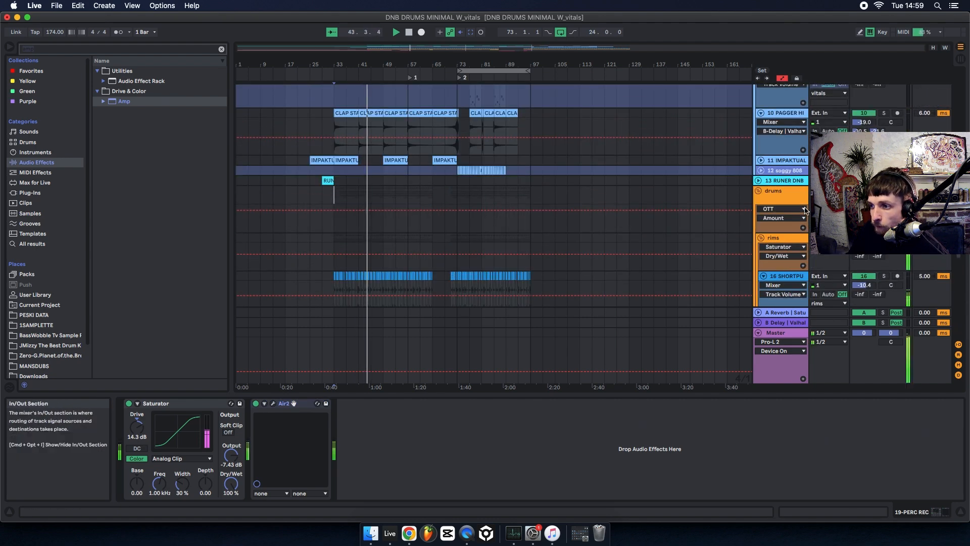
scroll(772, 238, "down", 5)
key("space")
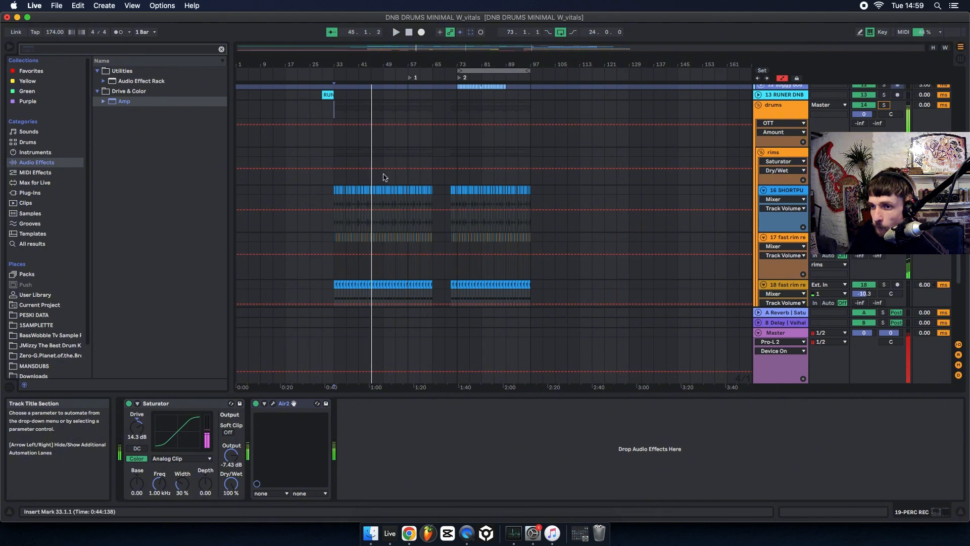
left_click_drag(335, 66, 335, 157)
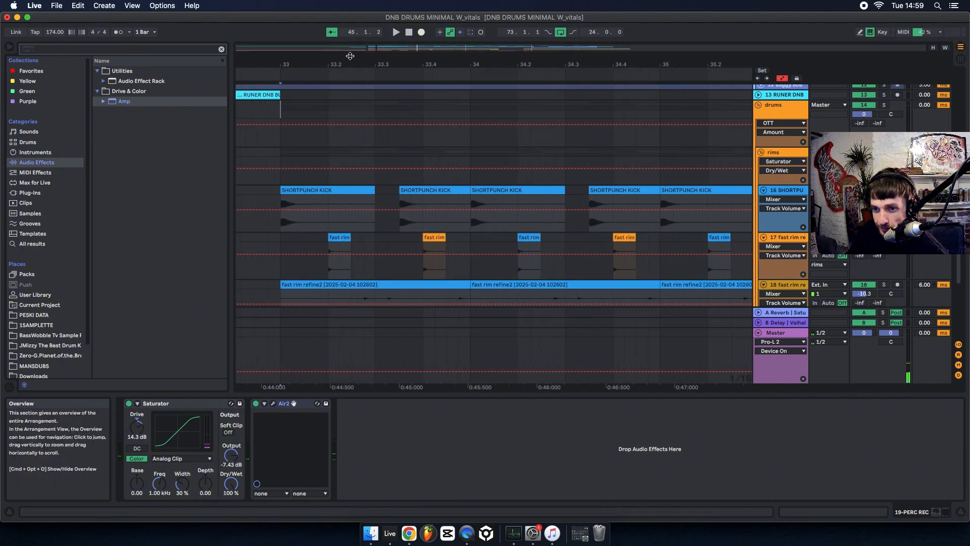
left_click(307, 206)
scroll(369, 210, "down", 1)
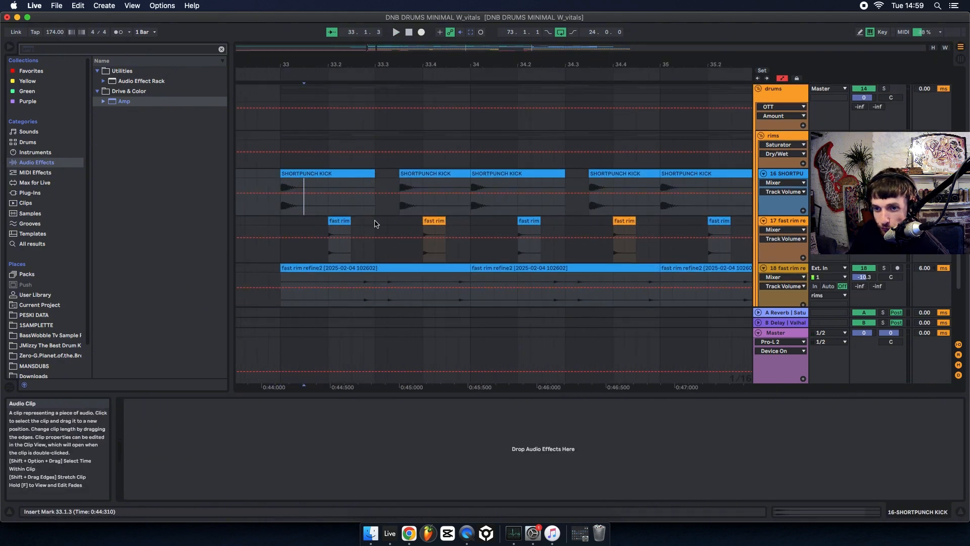
left_click(286, 174)
key("space")
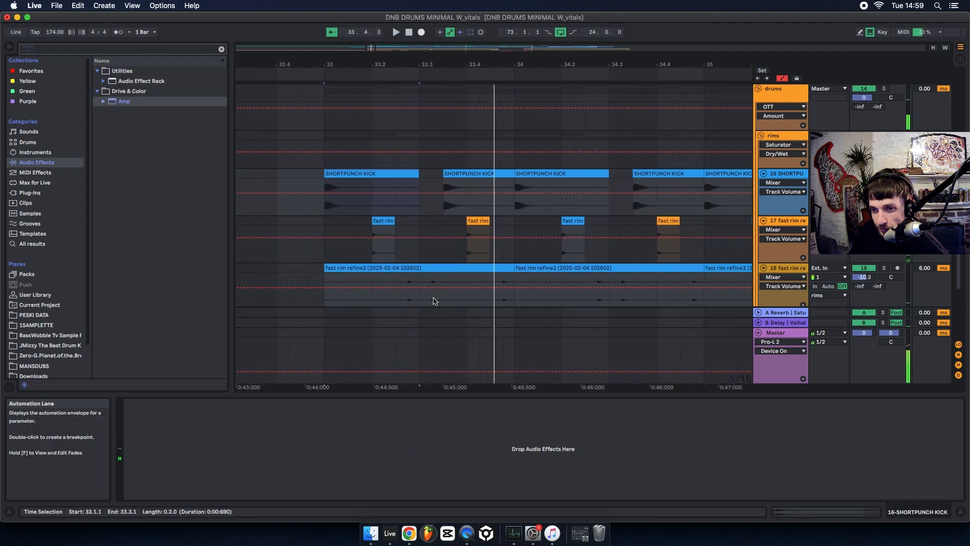
Select the fast rim refine2 clip at bar 33 and hide the arrangement's automation to show the plain drum clips.
left_click(371, 273)
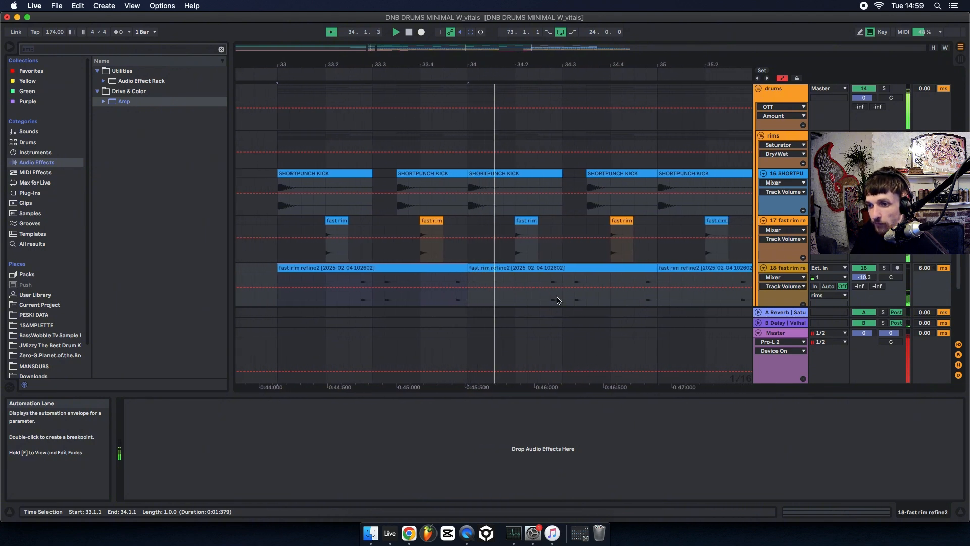
scroll(561, 300, "down", 2)
left_click(783, 78)
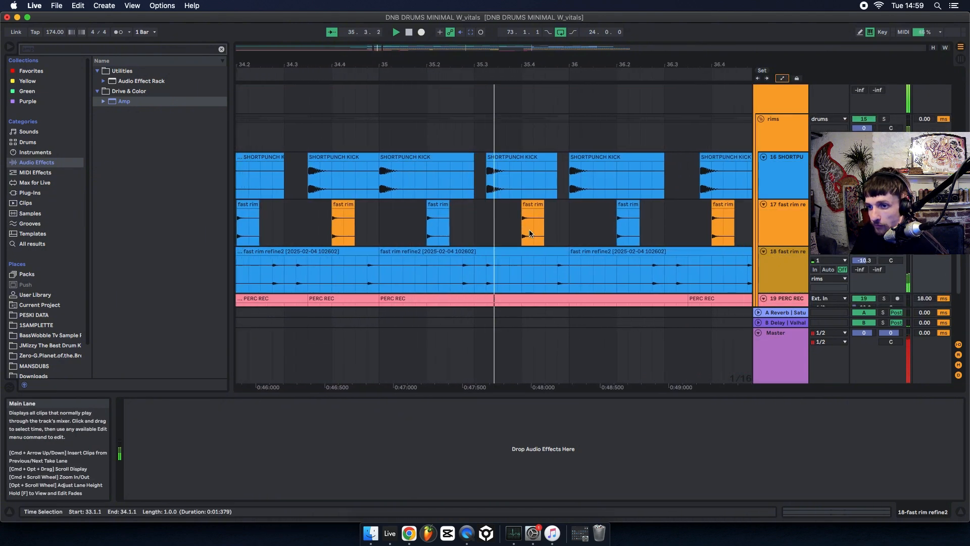
scroll(681, 220, "down", 3)
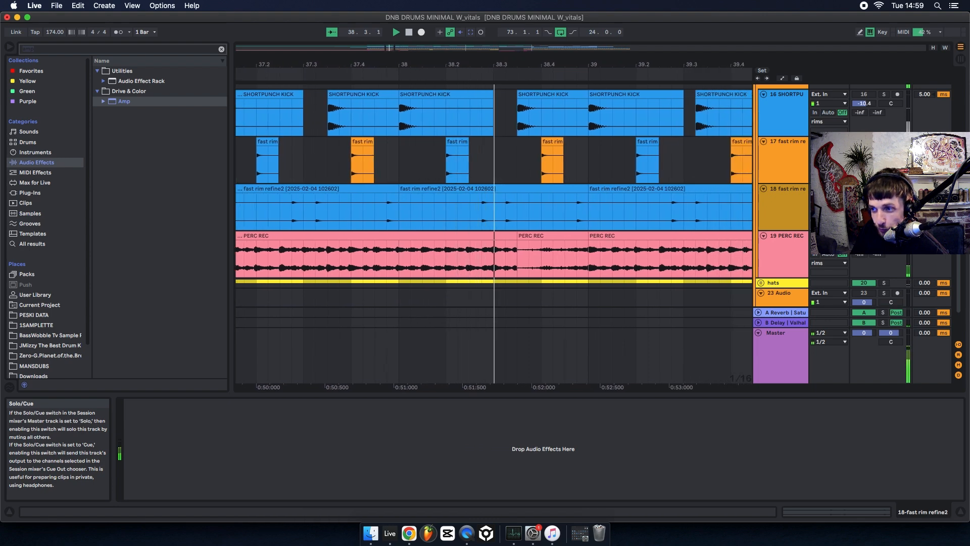
scroll(788, 268, "down", 2)
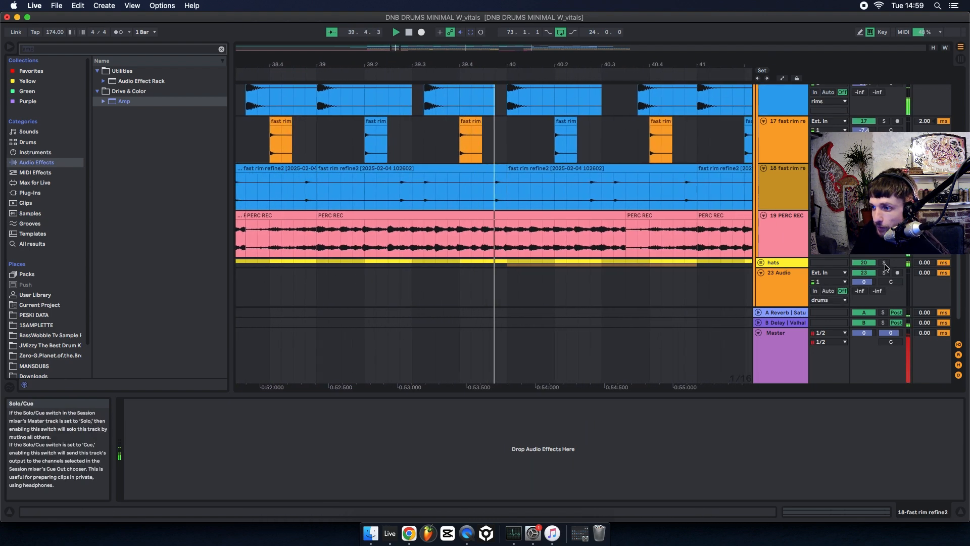
Unfold the hats group and show the device chains of the PHASE HATS and DNB BREAK LAYER tracks.
left_click(760, 263)
scroll(778, 218, "down", 5)
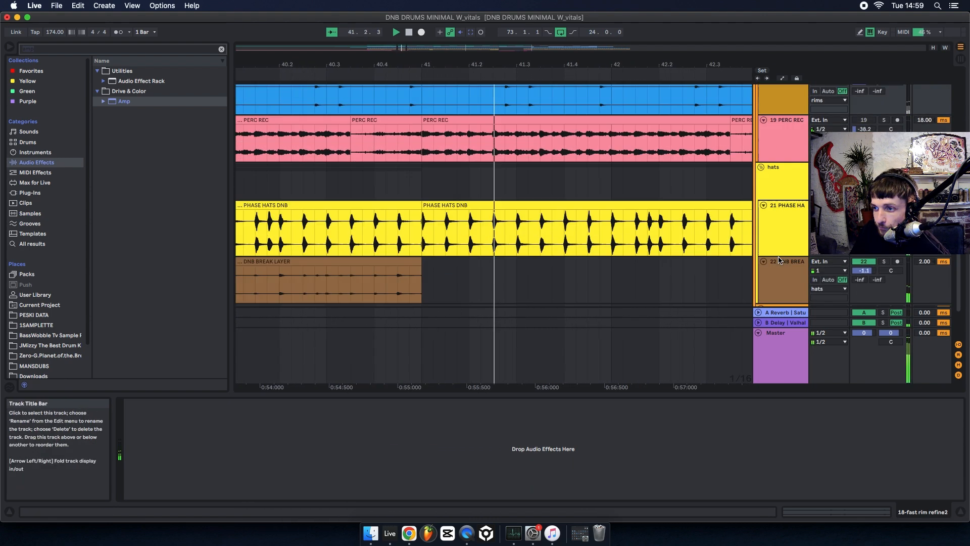
left_click(777, 197)
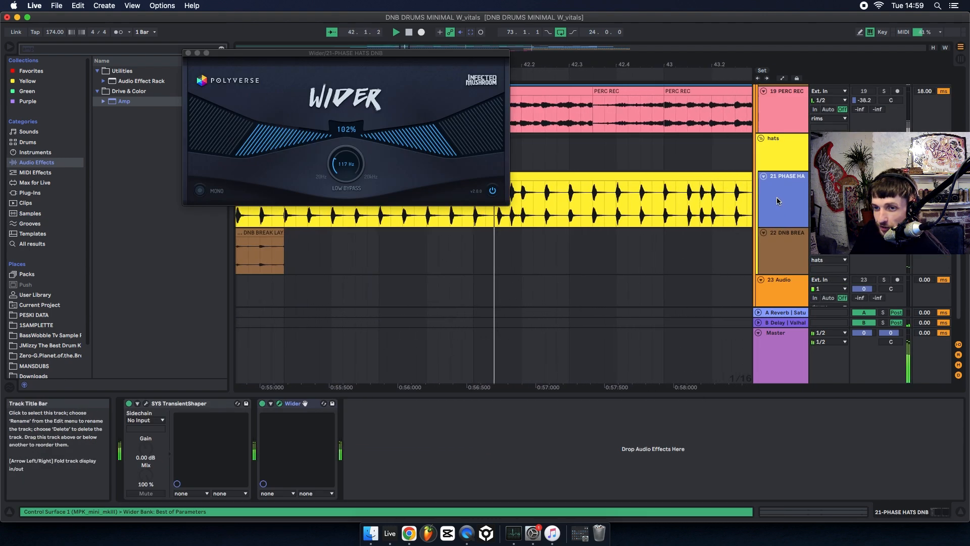
left_click(791, 247)
scroll(792, 251, "down", 1)
Solo the hats group during playback to hear it with its Gate, then return to the full mix.
left_click(884, 222)
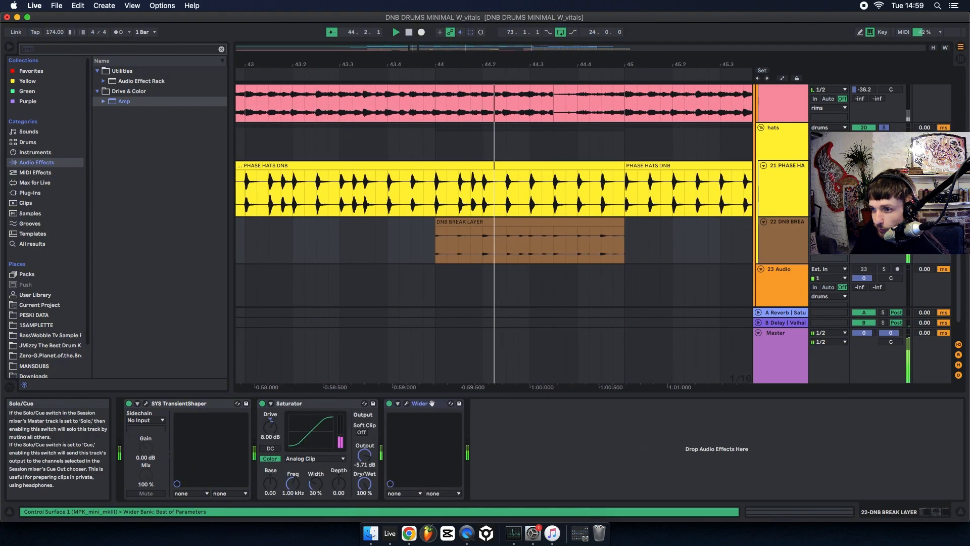
left_click(884, 128)
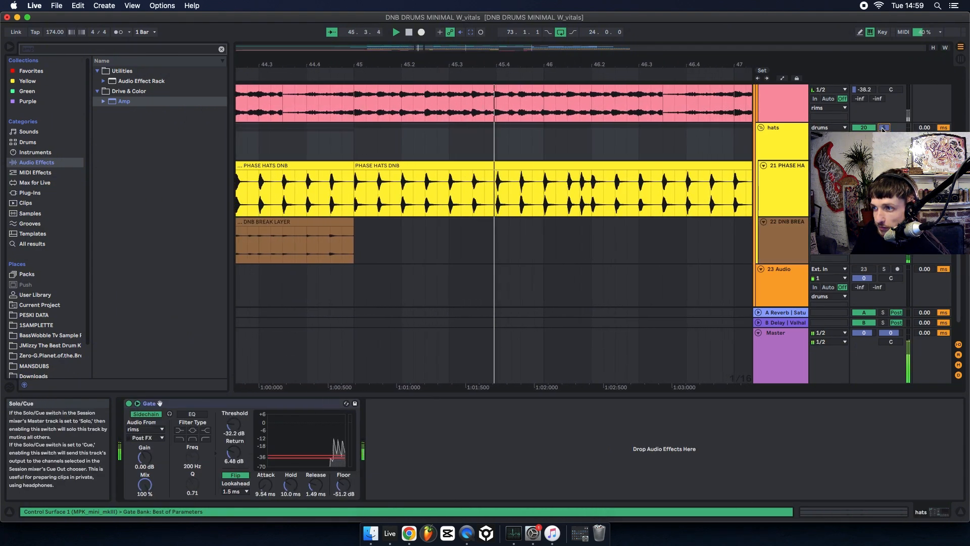
left_click(884, 128)
Select the PEREZ BASS DNB clip at bar 63 and play from it with its Saturator shown.
scroll(884, 133, "up", 5)
scroll(883, 152, "down", 10)
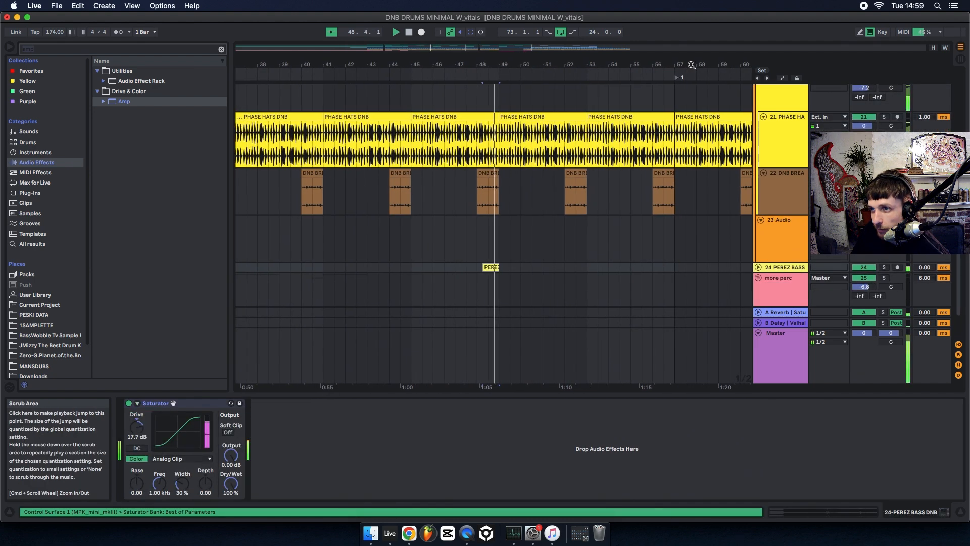
left_click_drag(692, 65, 384, 64)
left_click(458, 268)
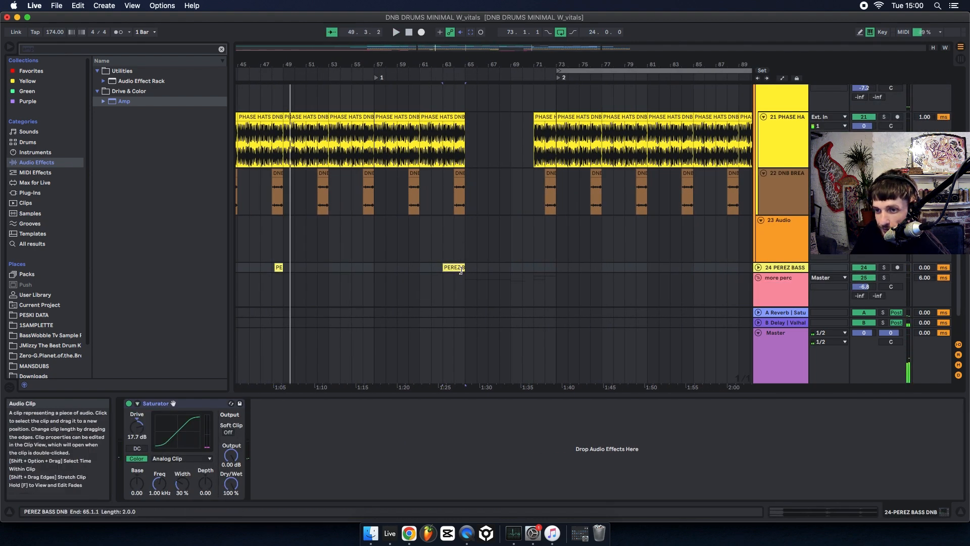
key("space")
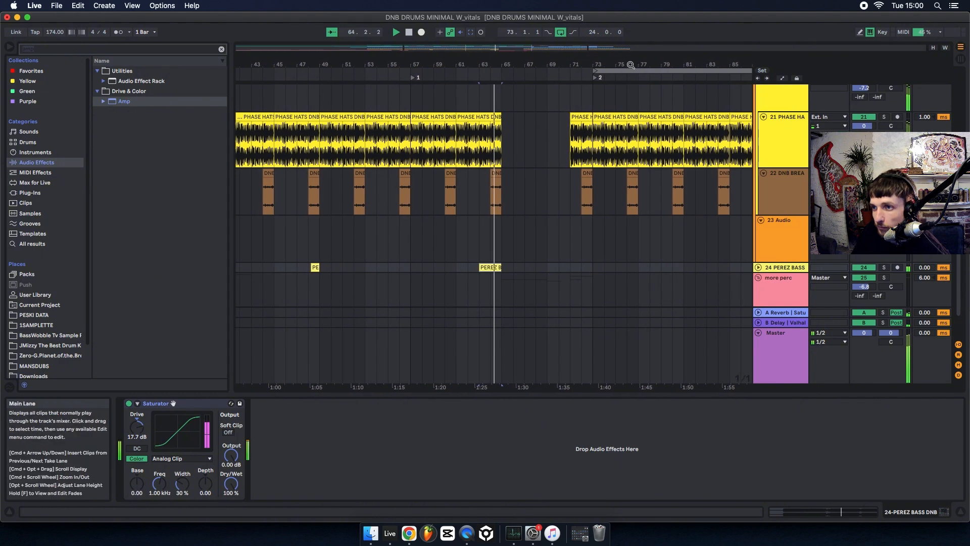
Review the more perc and vitals groups across the whole arrangement during playback into the second drop.
left_click_drag(630, 64, 627, 25)
scroll(755, 243, "down", 3)
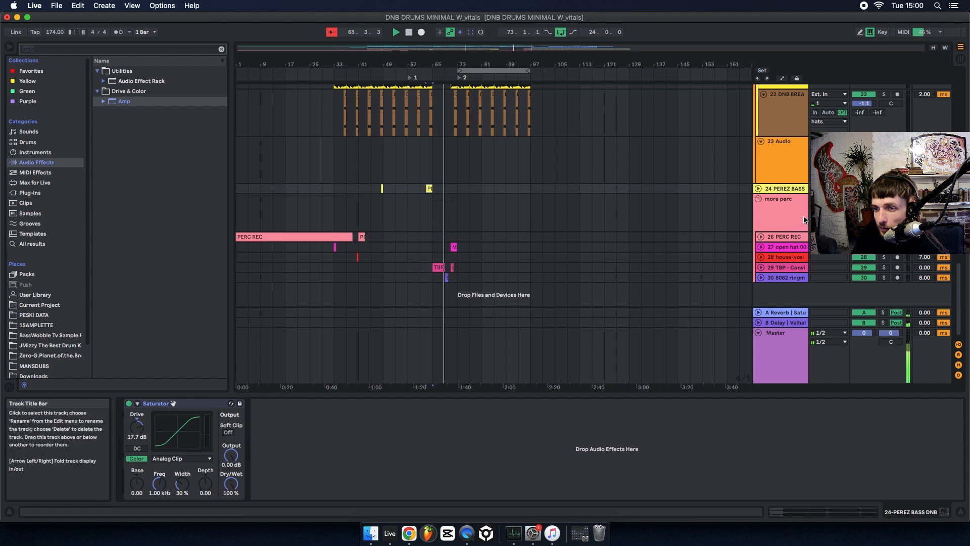
scroll(643, 245, "up", 10)
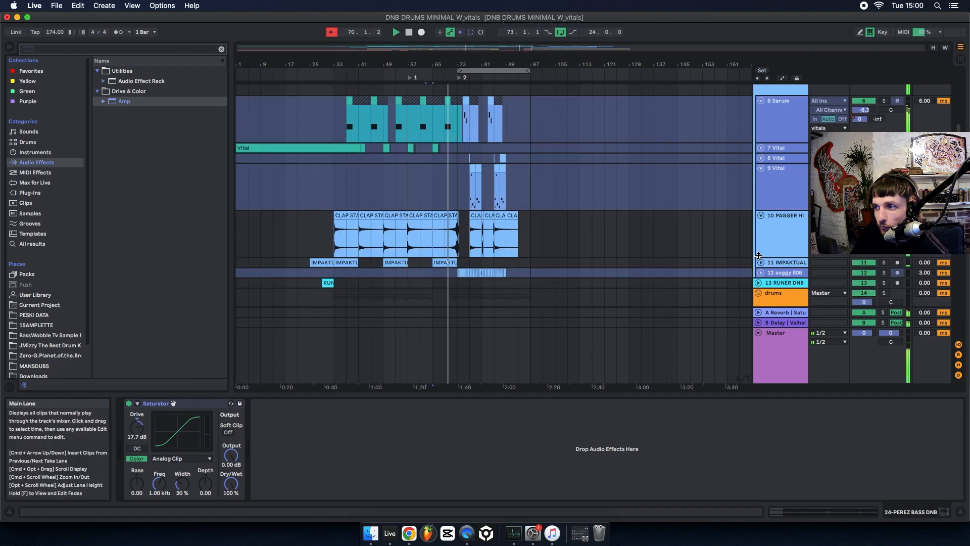
scroll(759, 256, "up", 5)
scroll(552, 230, "down", 5)
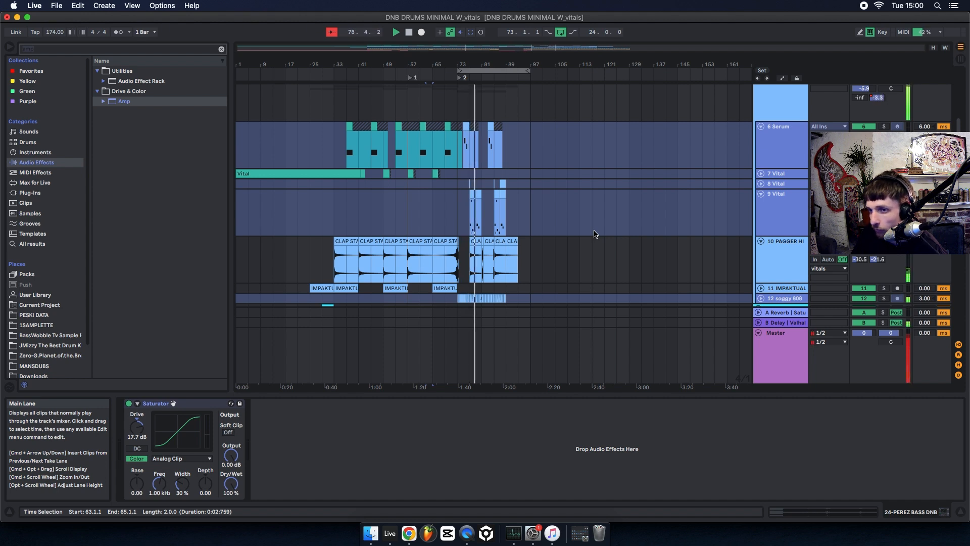
Clear the browser search and open Sample Pack 16 in the BassWobble Tv Sample folder, with SAMPLE PACK 14 collapsed.
left_click(221, 49)
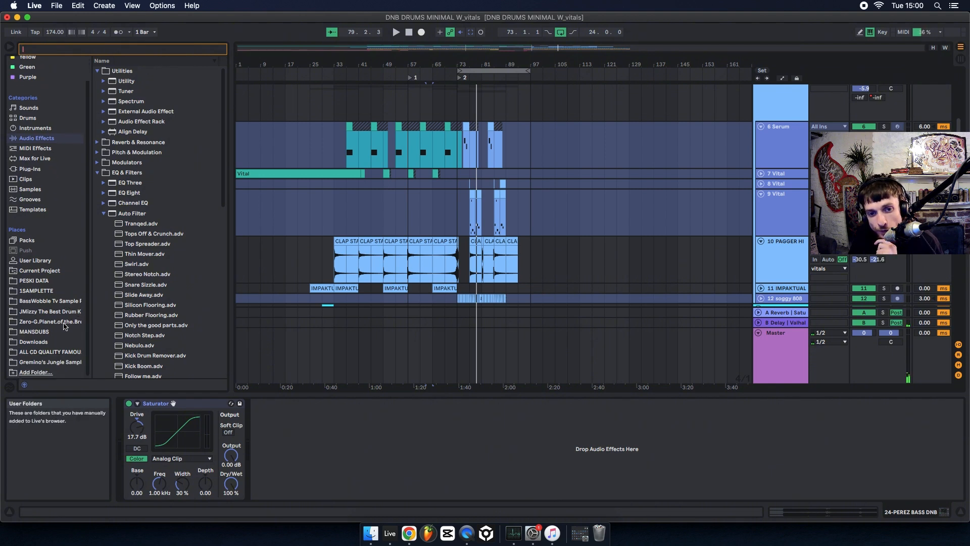
scroll(77, 335, "down", 2)
left_click(51, 301)
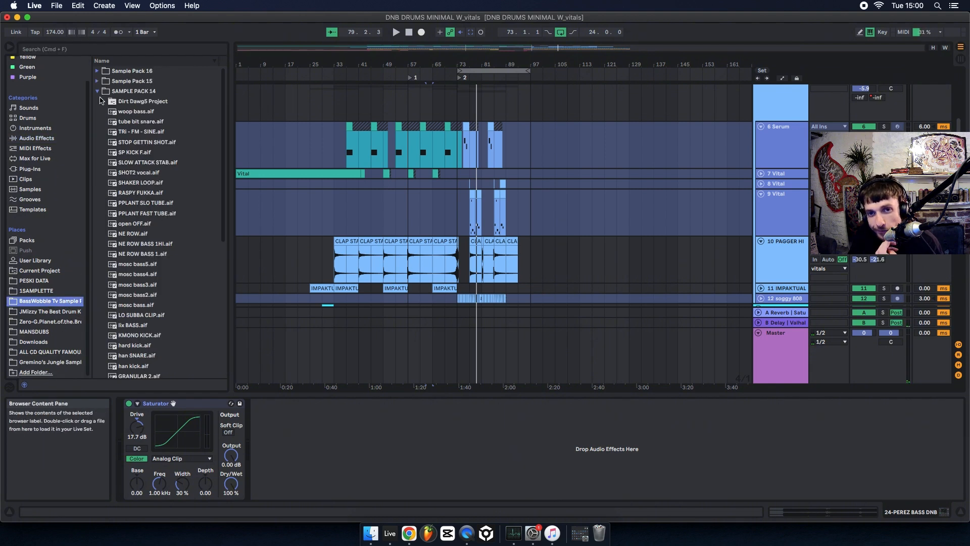
left_click(97, 91)
left_click(98, 71)
Audition the Sample Pack 16 samples in order from x harm 1.aif down to ALIXPEREZ VOCAL SAMPLE.aif, and return to amen 1.aif.
left_click(139, 82)
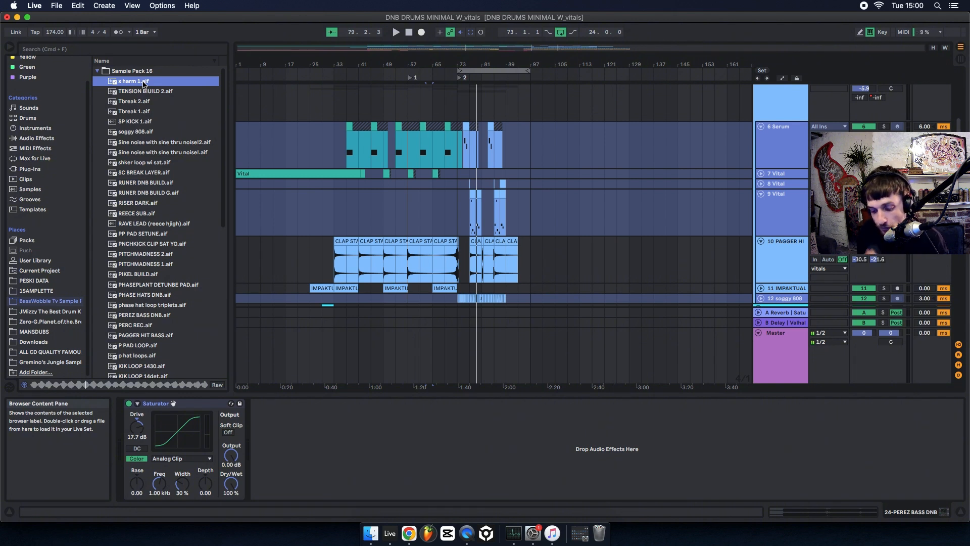
key("Down")
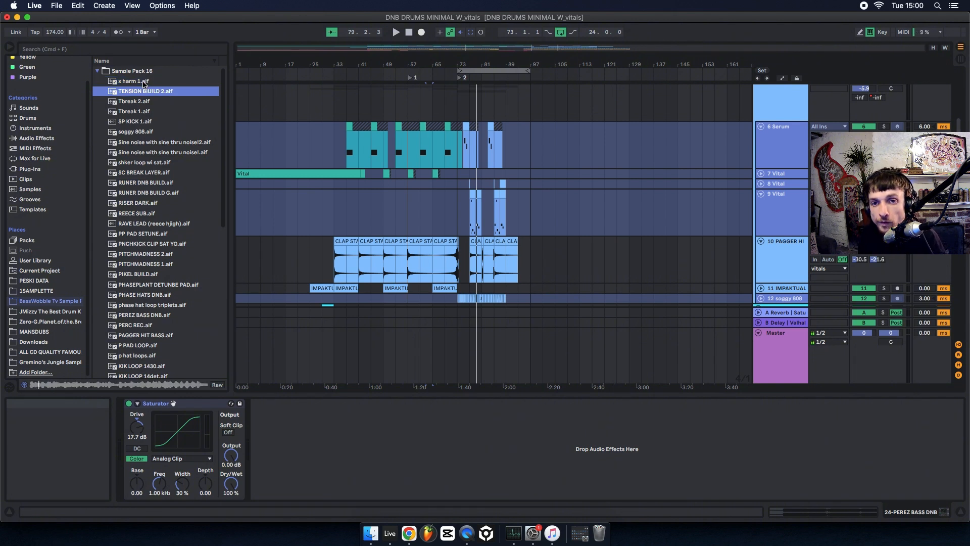
key("Down")
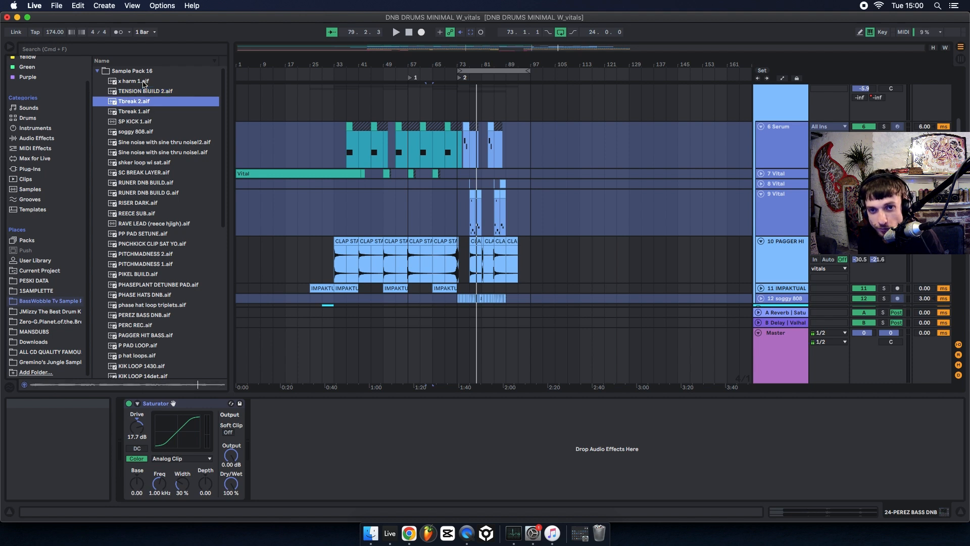
key("Down")
key("Down")
key("Down")
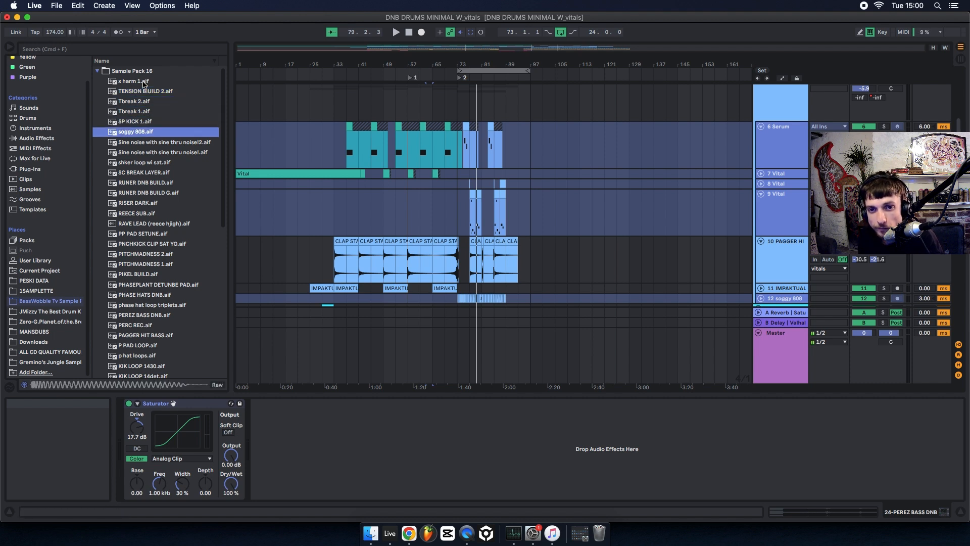
key("Down")
key("Down")
key("Down")
key("Down")
key("Down")
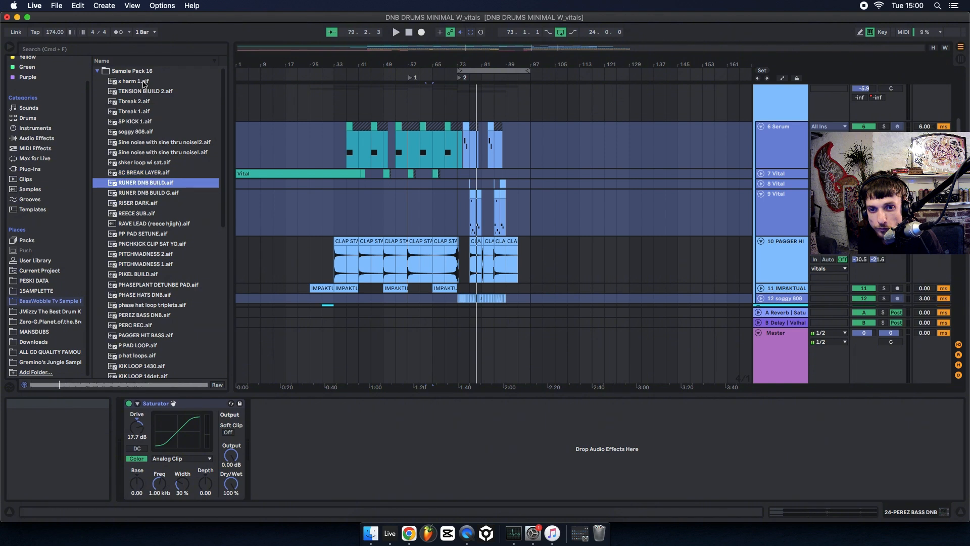
key("Down")
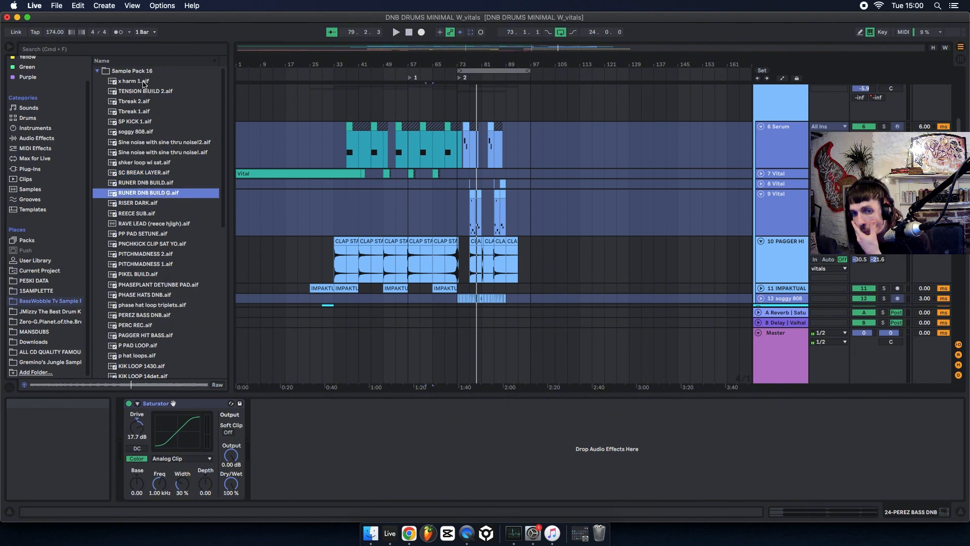
key("Down")
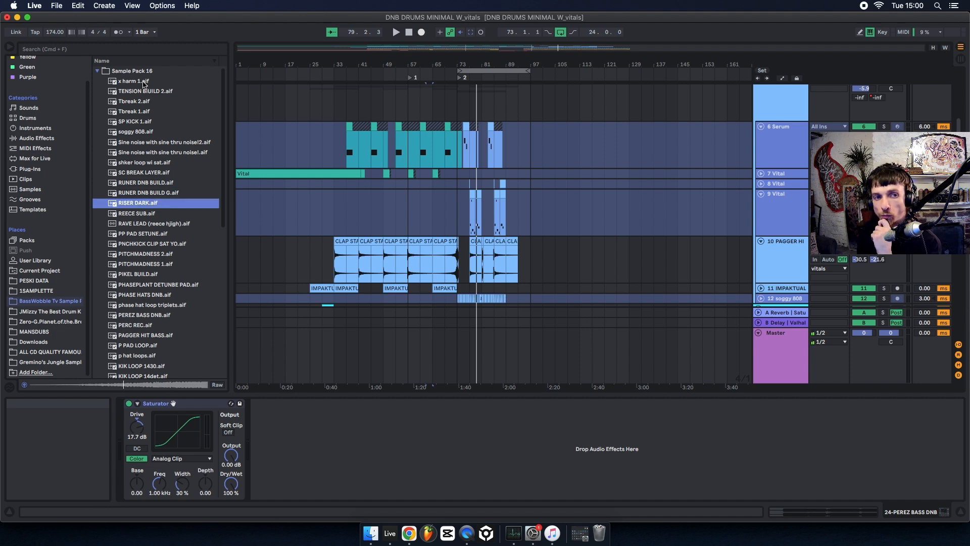
key("Down")
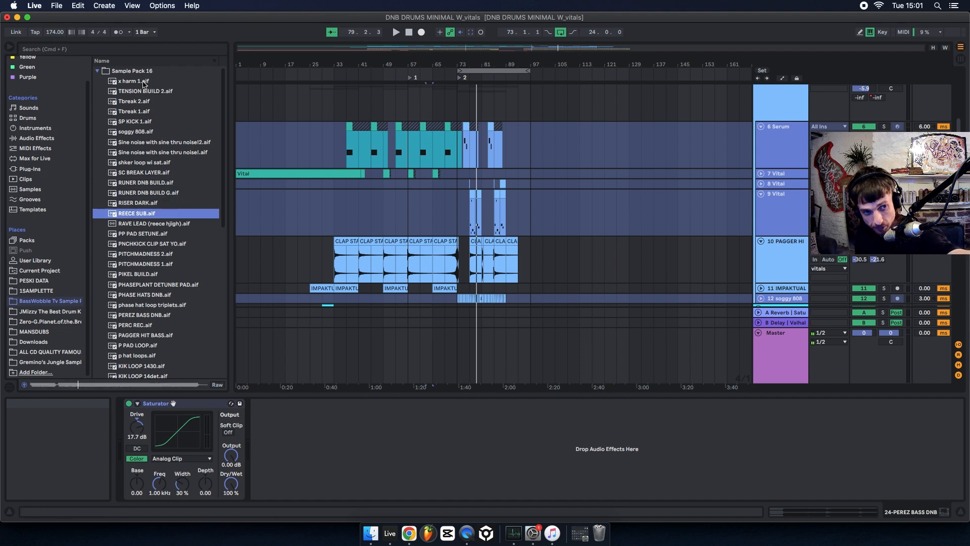
key("Down")
key("Down")
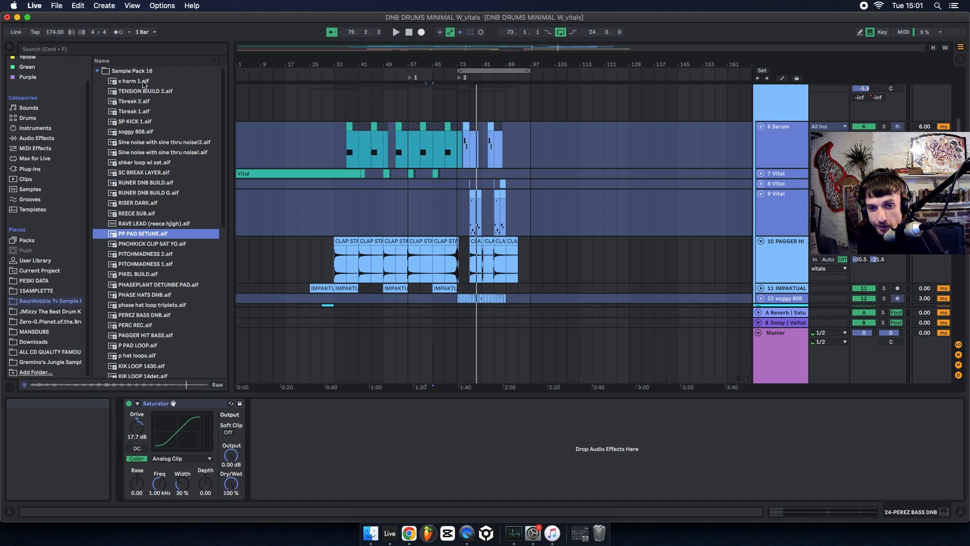
key("Down")
key("Down")
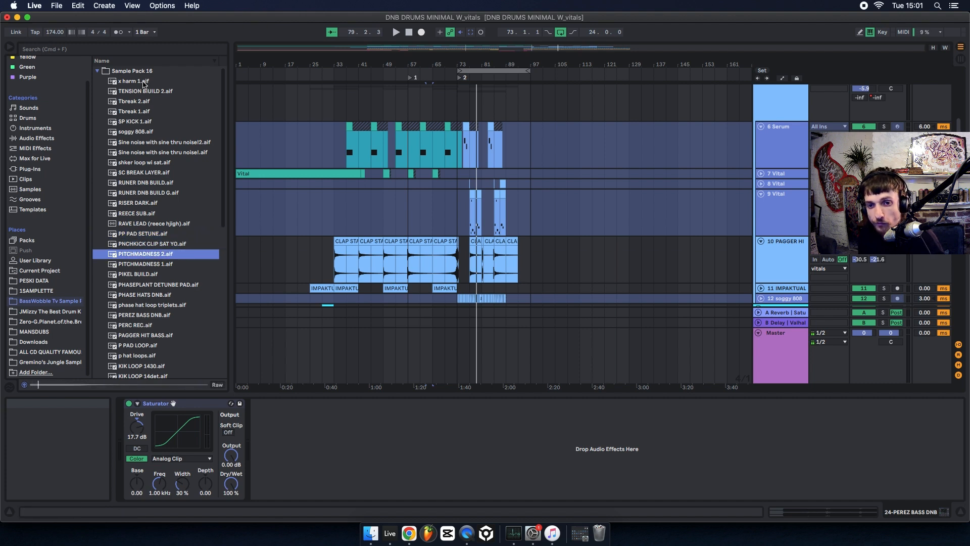
key("Down")
key("Down")
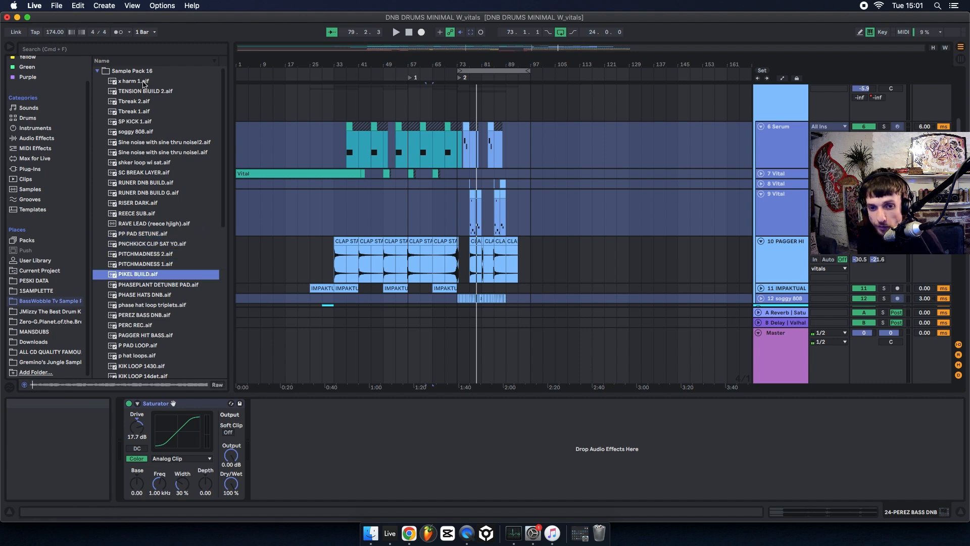
key("Down")
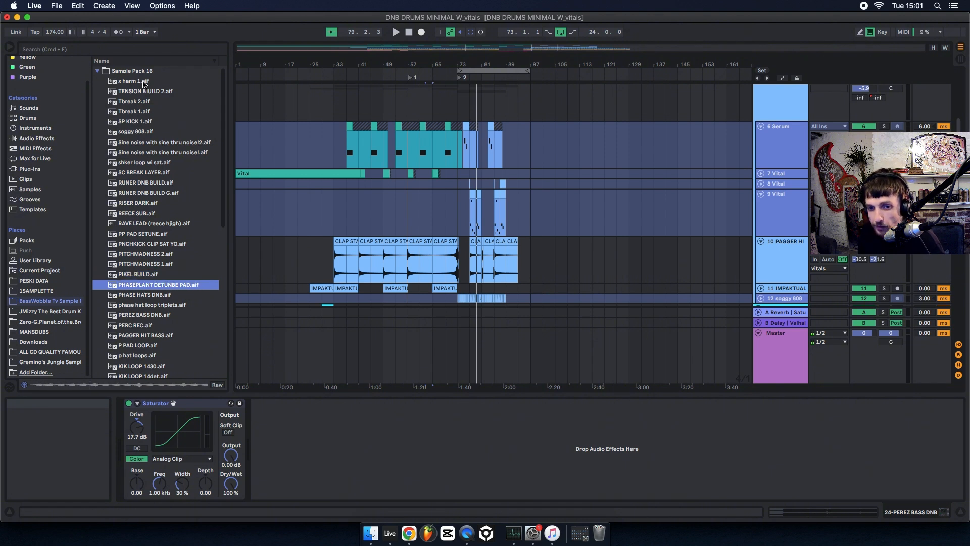
key("Down")
key("Down")
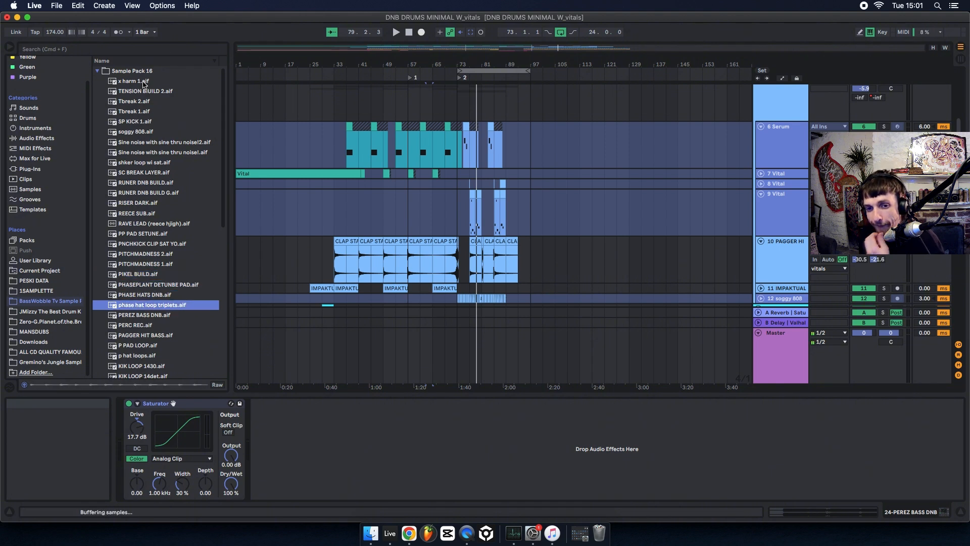
key("Down")
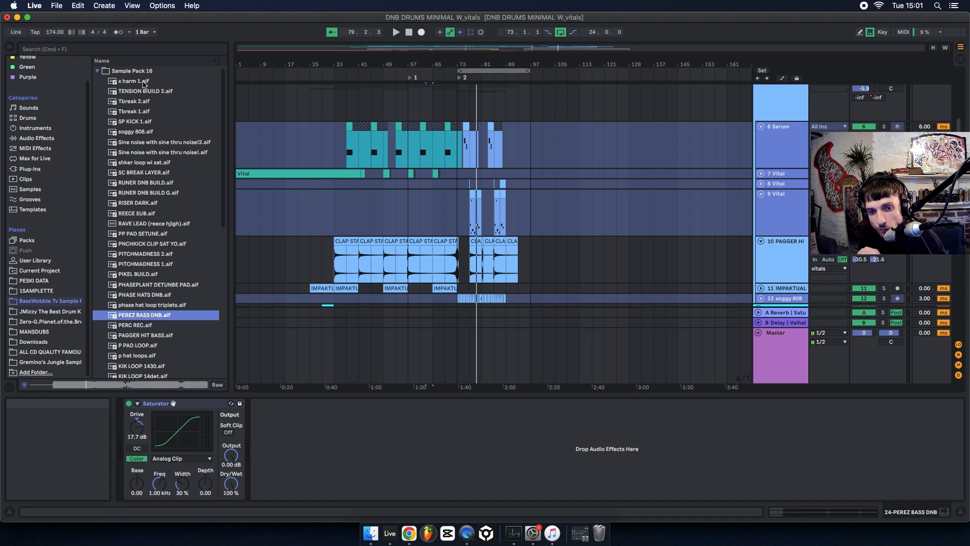
key("Down")
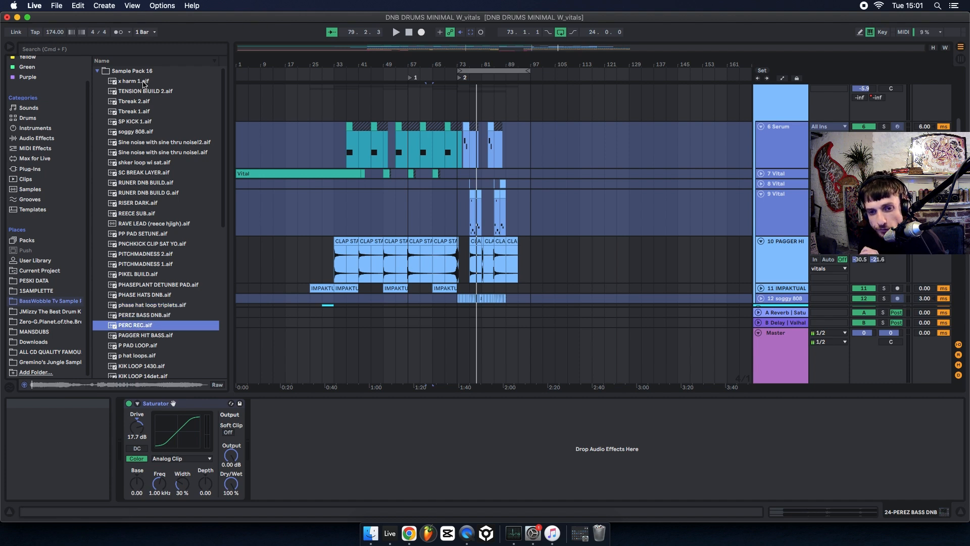
key("Down")
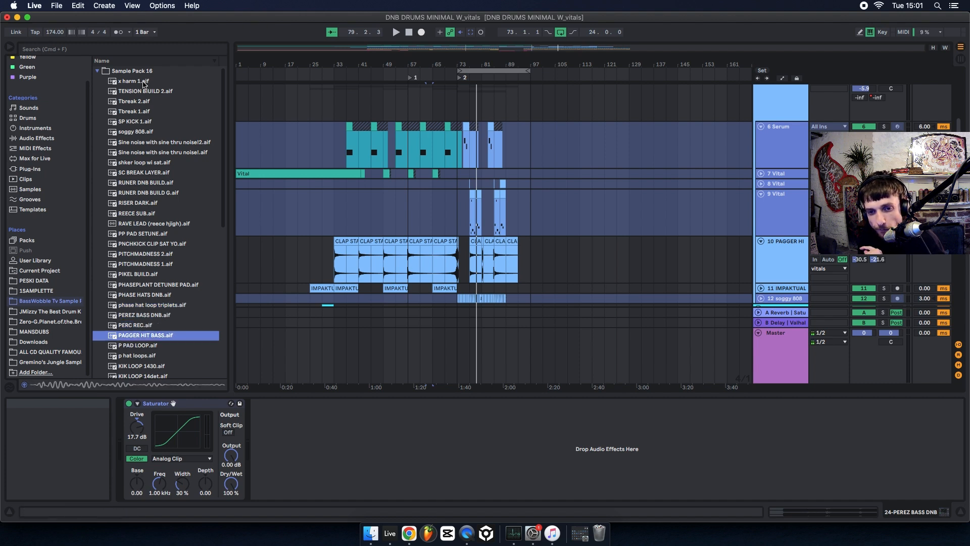
key("Down")
key("Down")
key("Down")
key("Down")
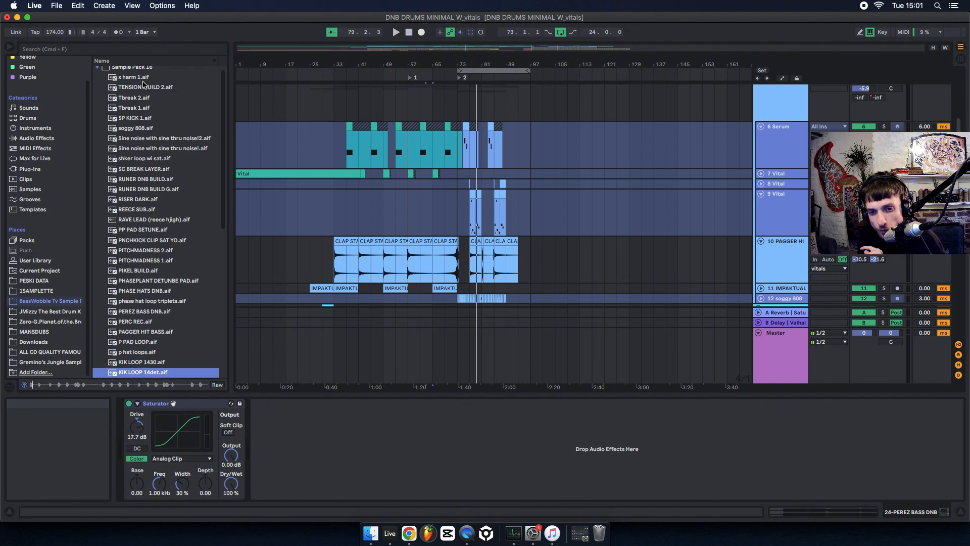
key("Down")
key("Down")
key("Down")
key("Down")
key("Down")
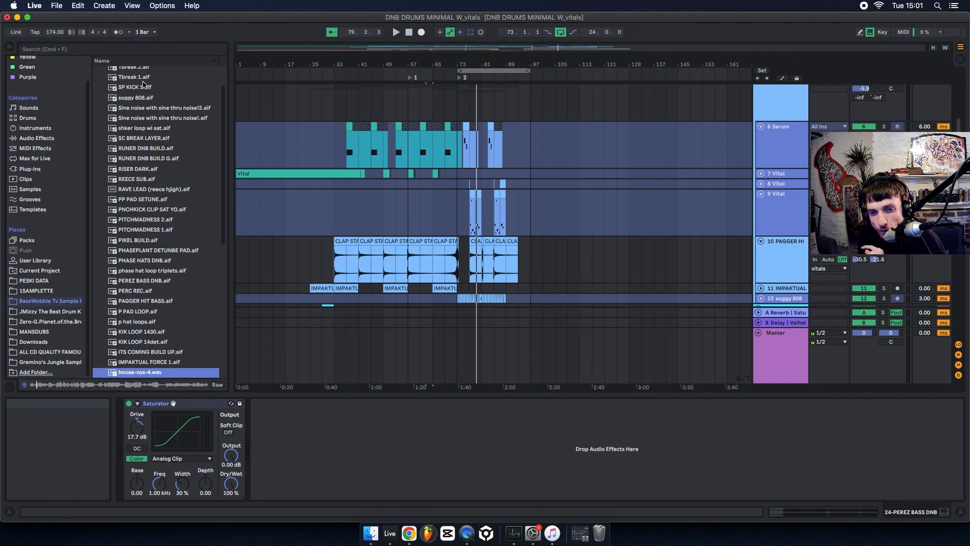
key("Down")
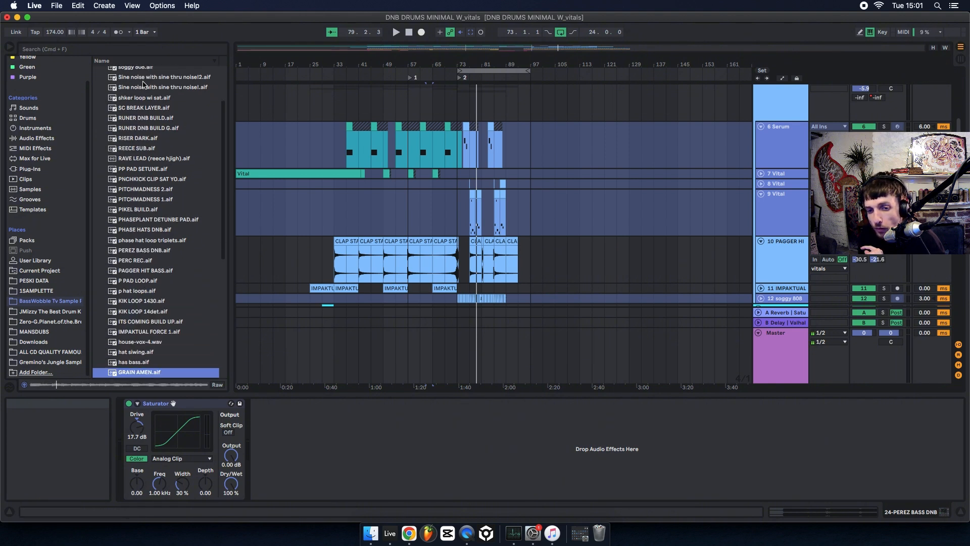
key("Up")
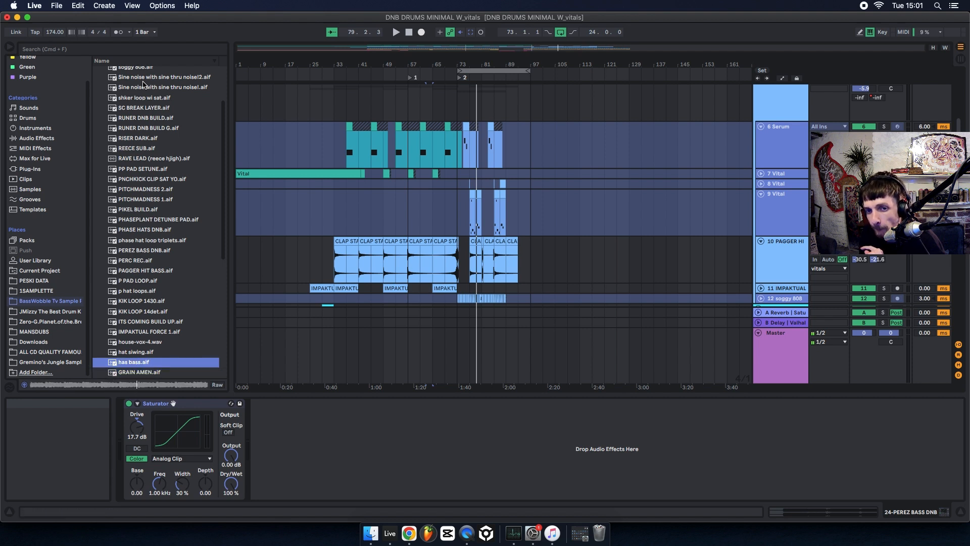
key("Down")
key("Down")
key("Down")
key("Down")
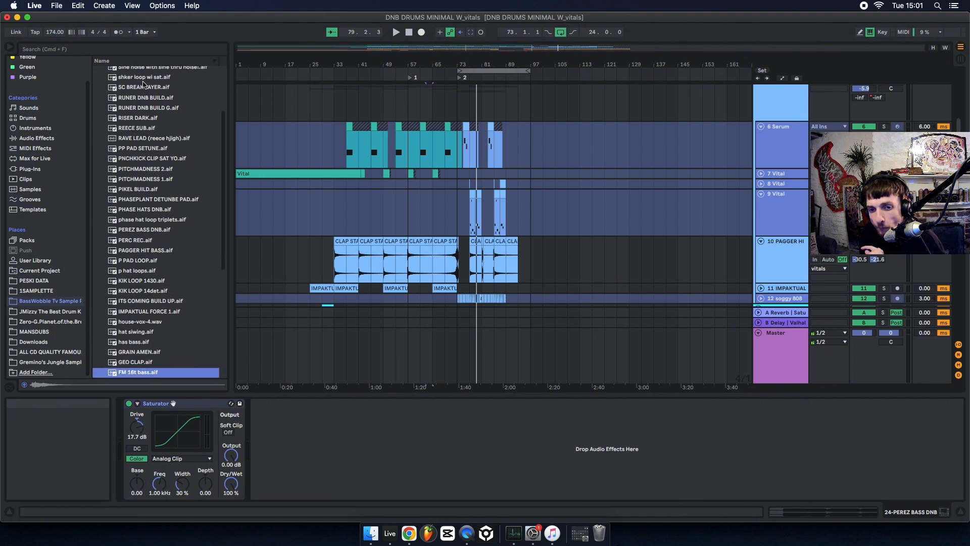
key("Down")
key("Down")
key("Down")
key("Down")
key("Down")
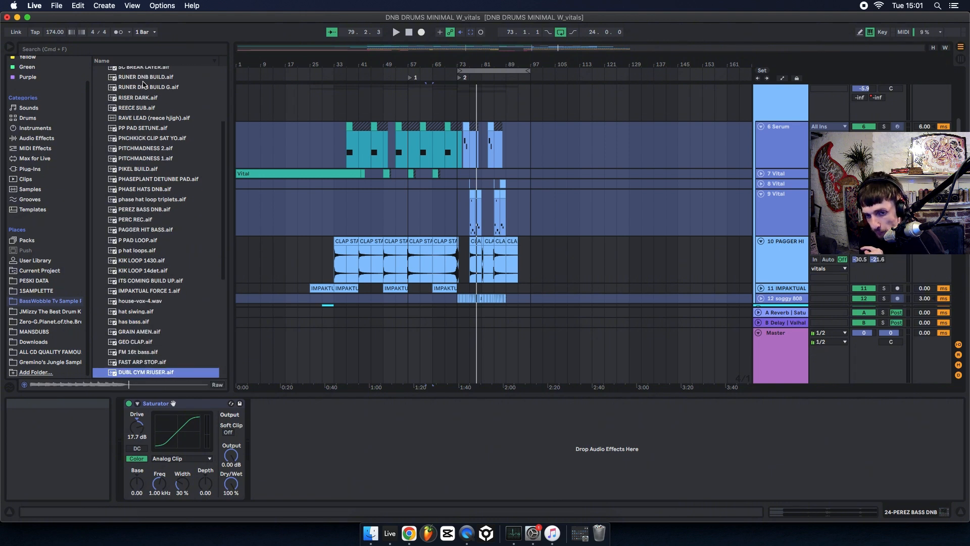
key("Down")
key("Down")
key("Down")
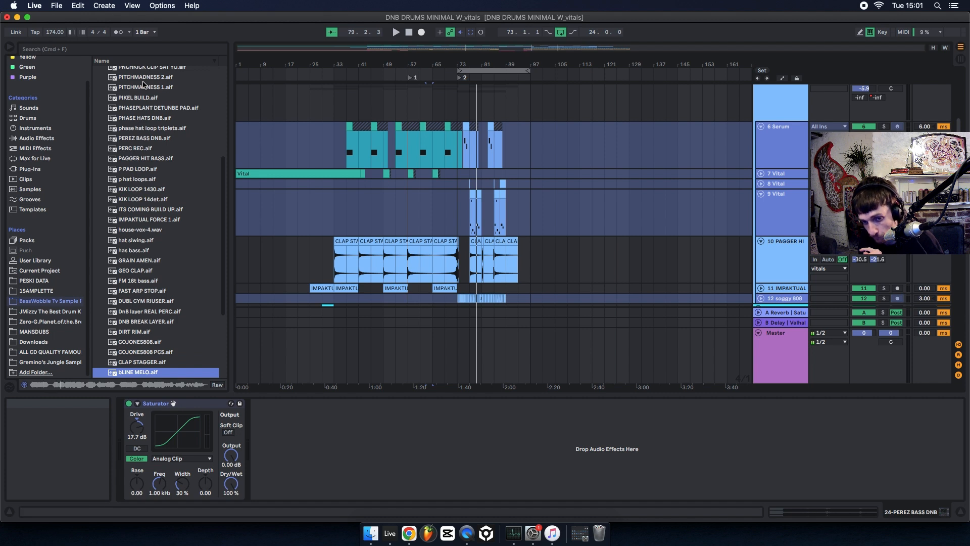
key("Down")
key("Down")
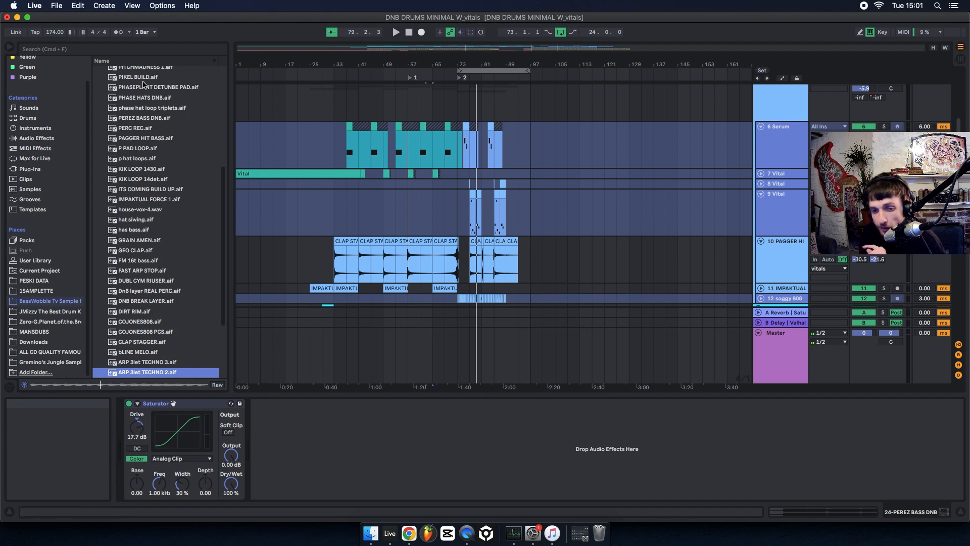
key("Down")
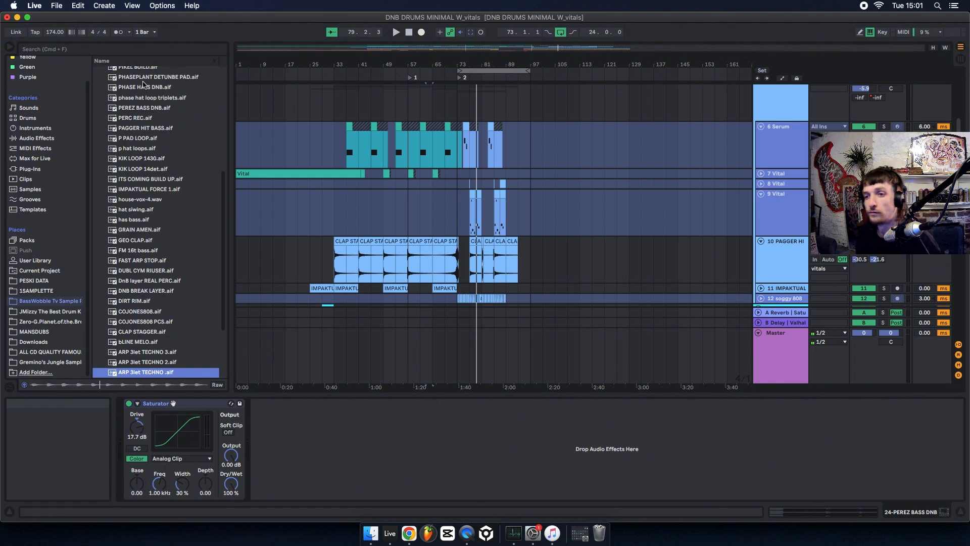
key("Down")
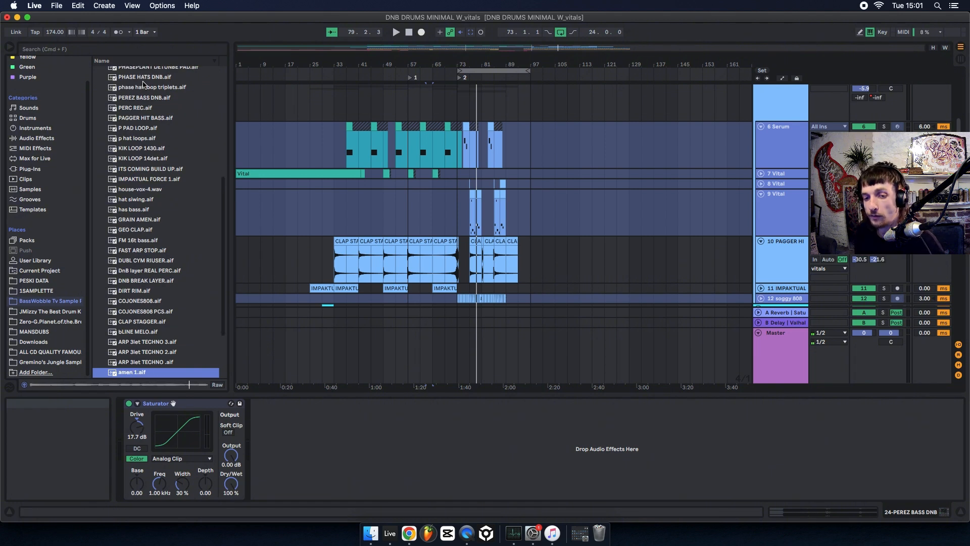
key("Down")
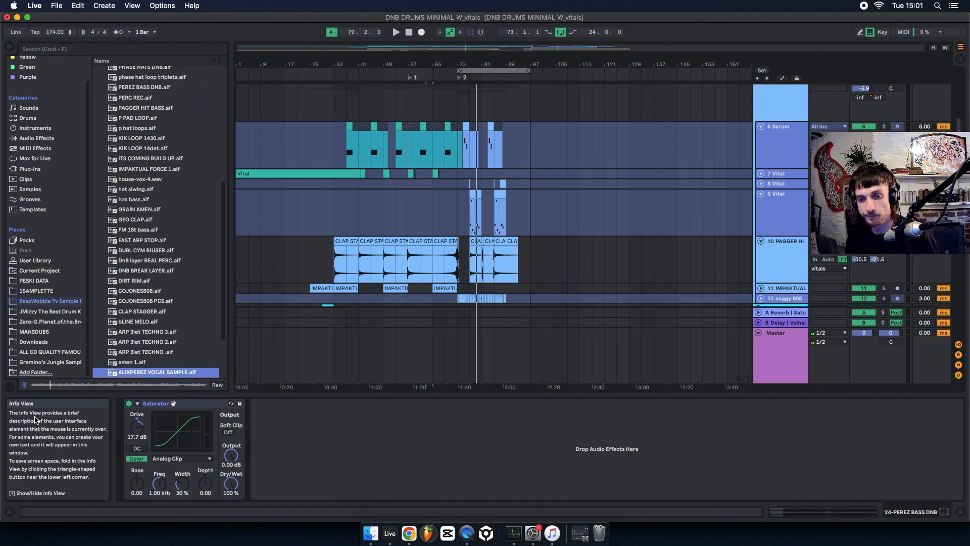
left_click(122, 362)
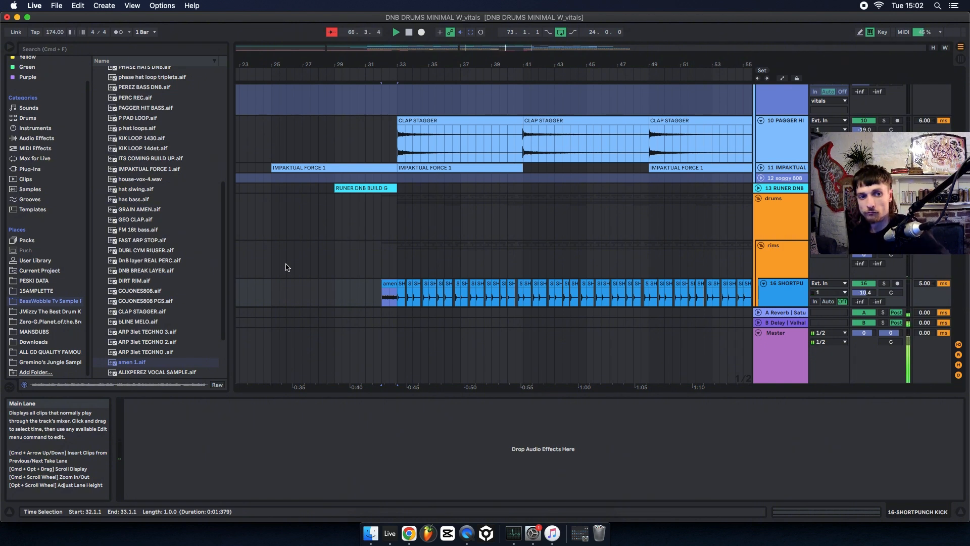
Fold the drums group and view the whole arrangement during playback.
left_click(760, 198, "alt")
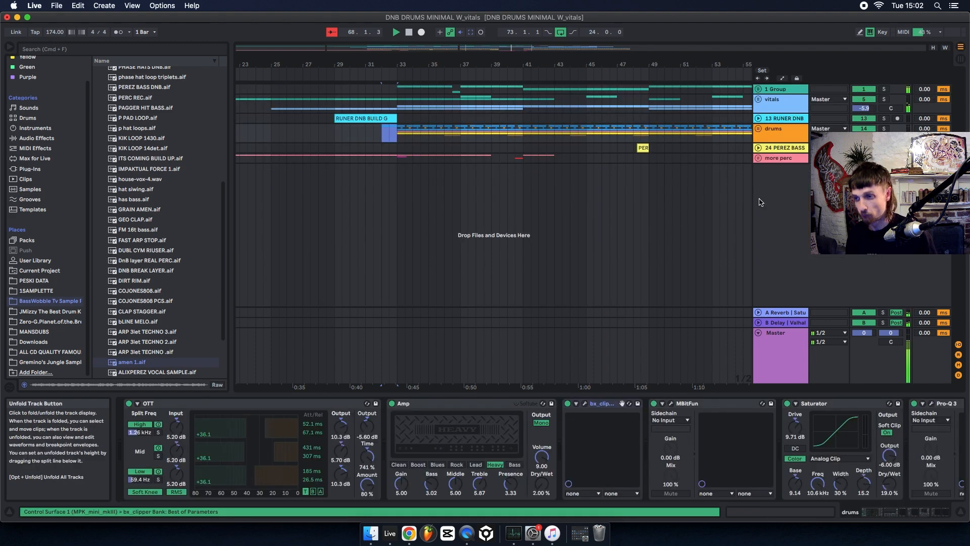
left_click_drag(370, 65, 370, 59)
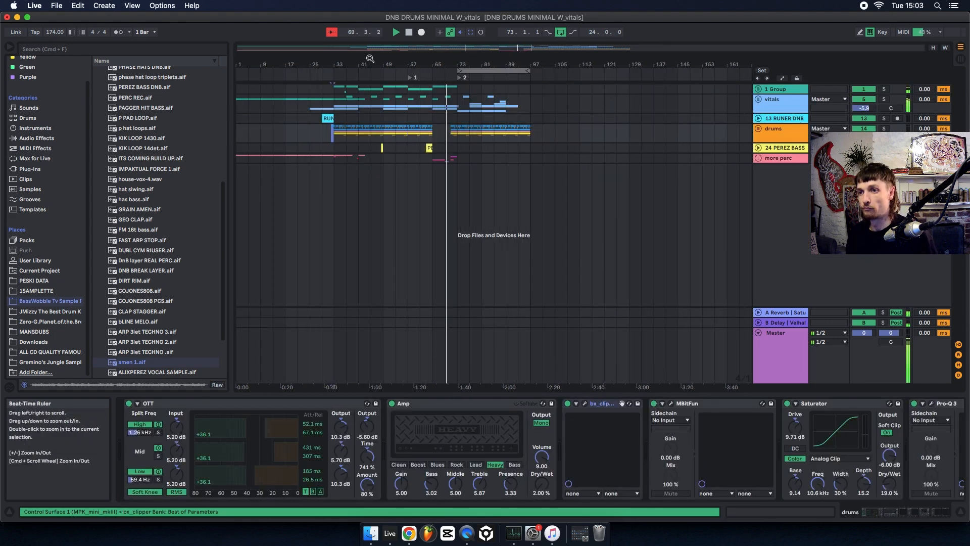